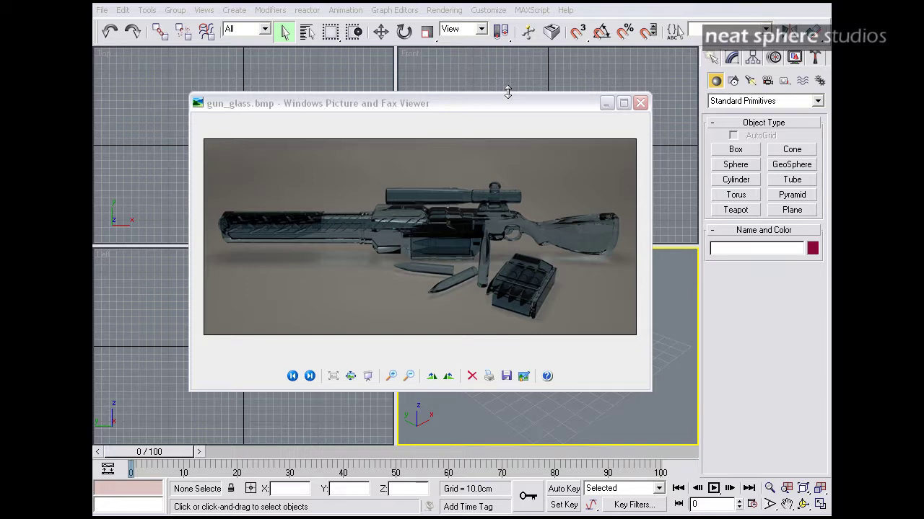
- Compare the GUN.bmp and glass gun references, then drag the image viewer off the viewports
click(292, 376)
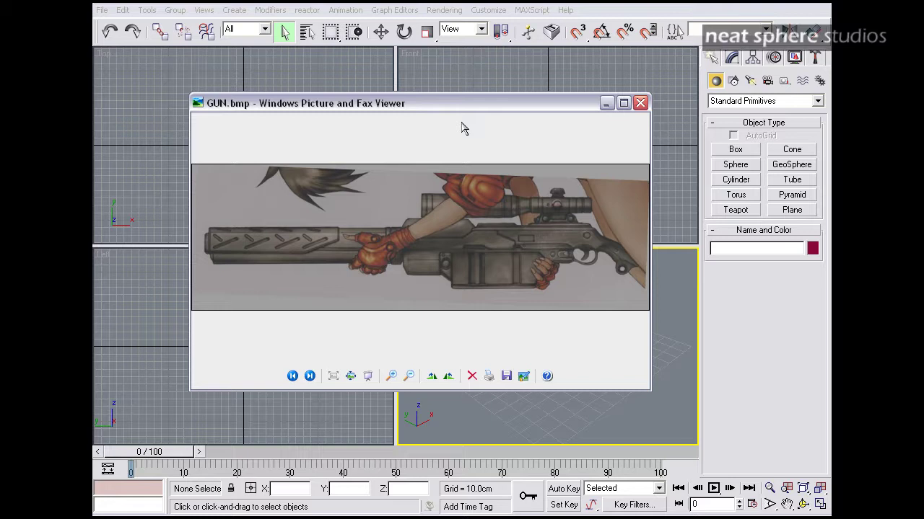
click(309, 376)
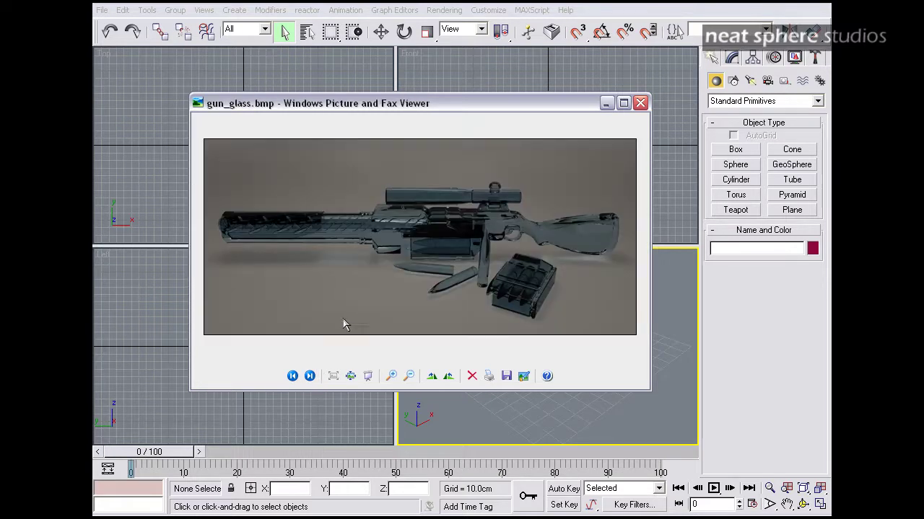
click(292, 377)
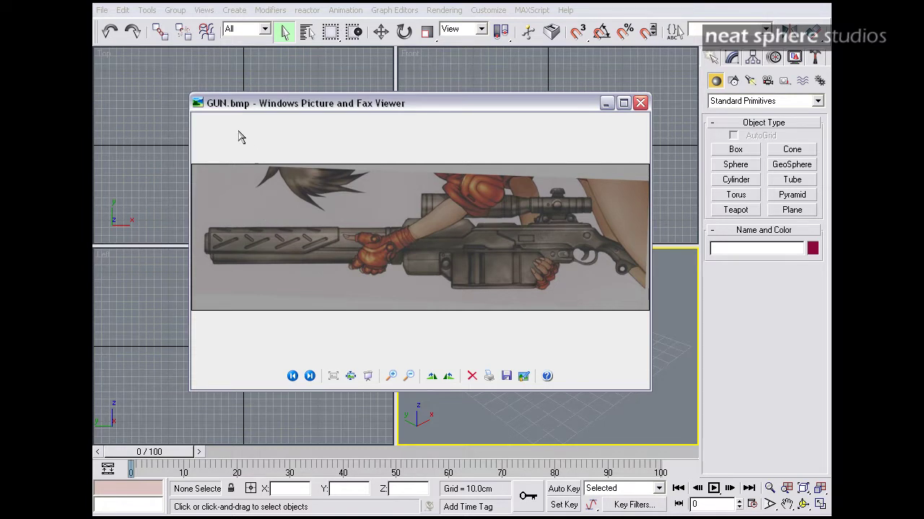
drag(212, 106, 866, 289)
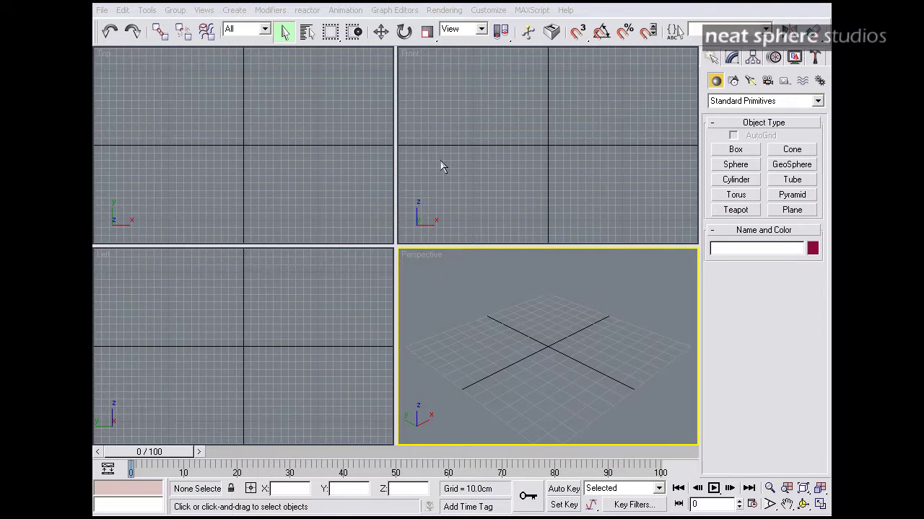
click(492, 10)
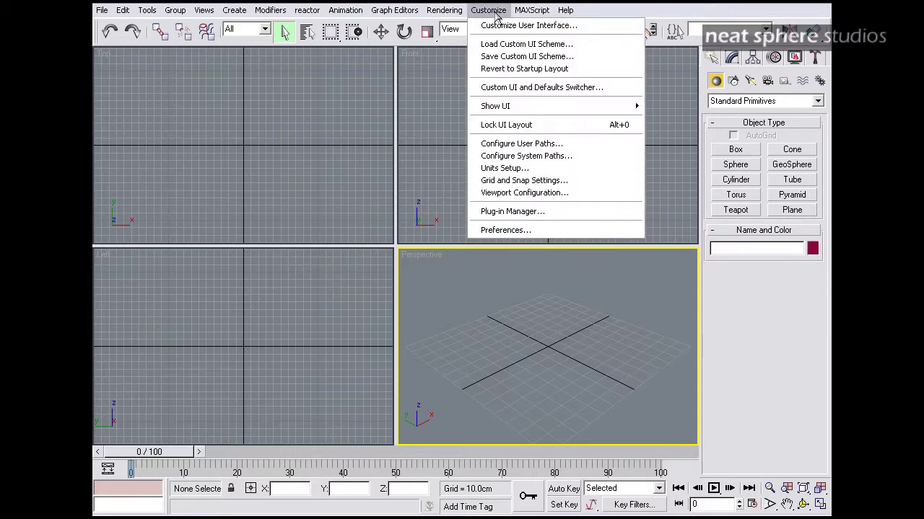
click(527, 171)
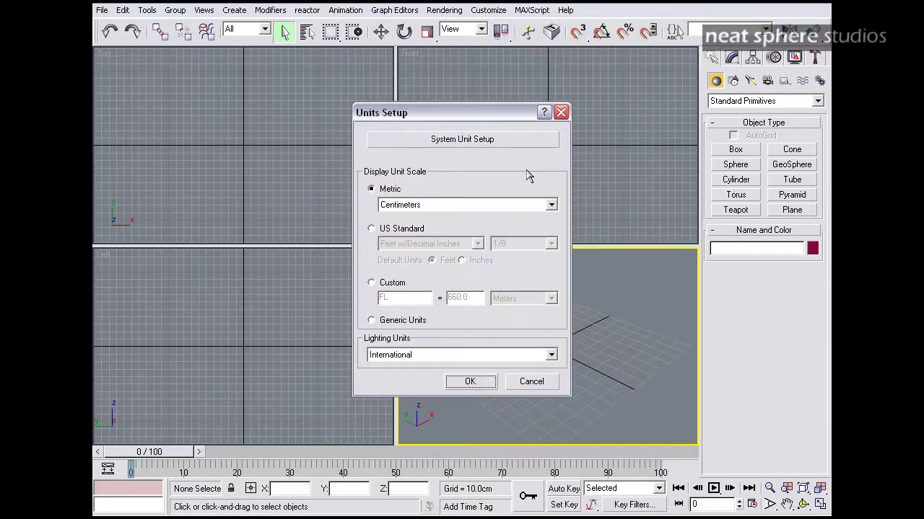
click(504, 141)
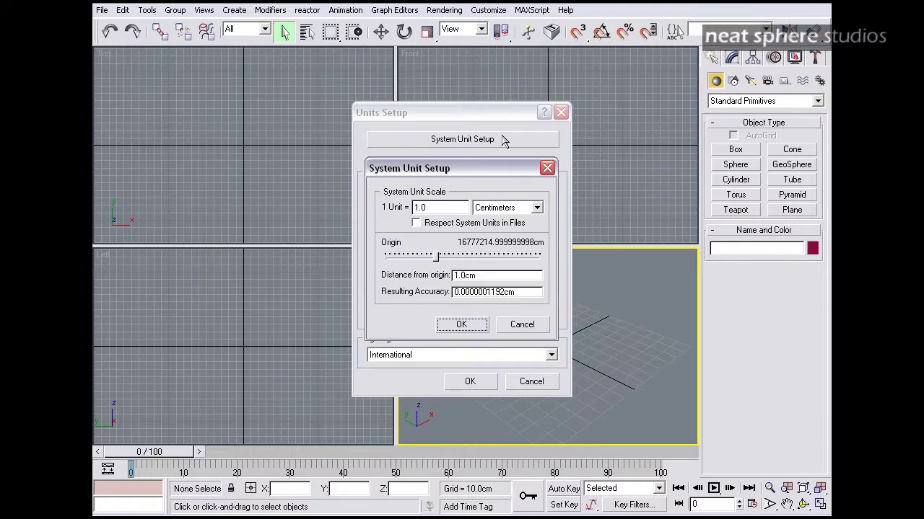
drag(498, 170, 300, 139)
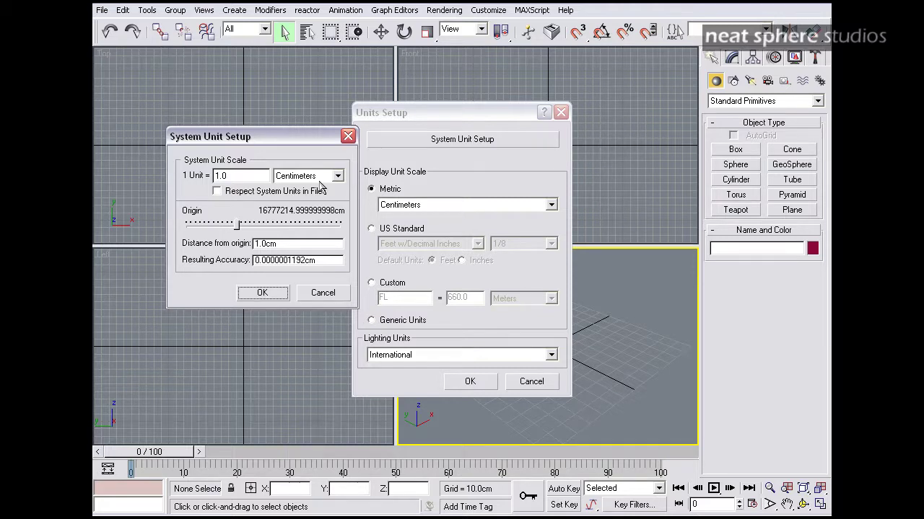
click(278, 296)
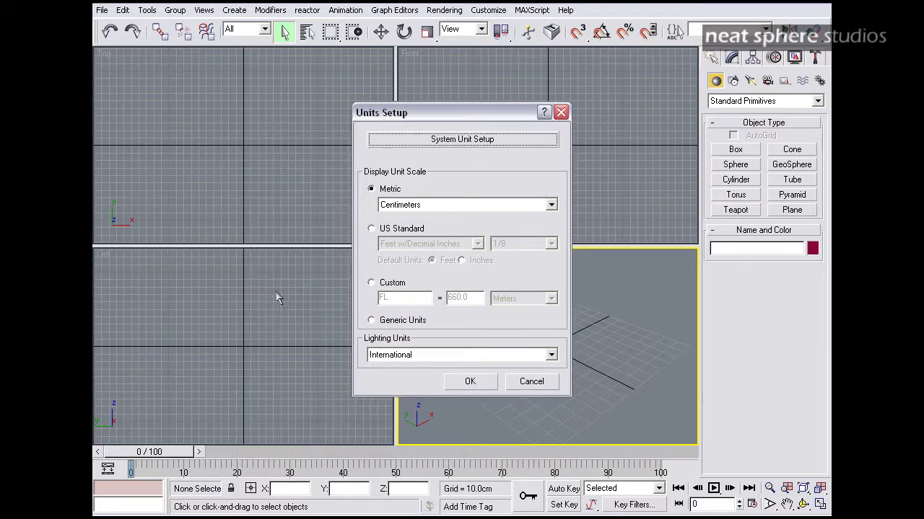
click(485, 388)
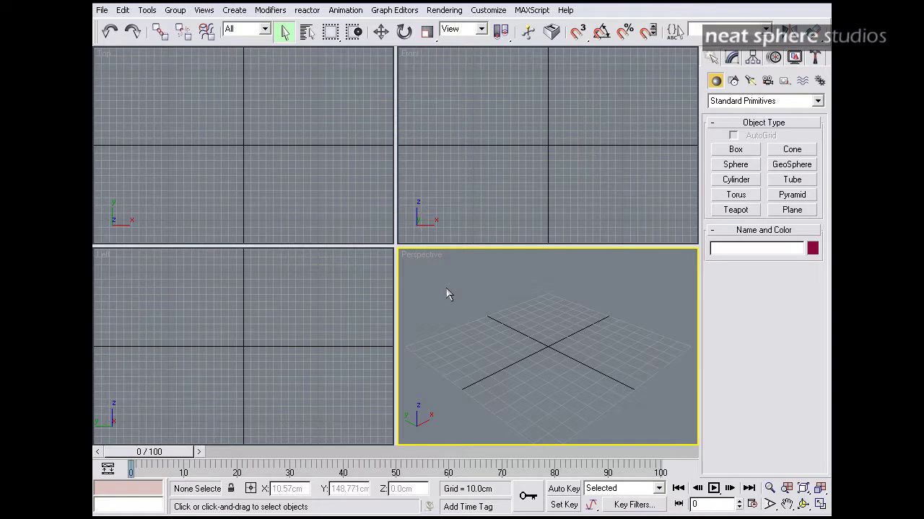
- Set Desktop\GUN.bmp as the Front viewport background using Match Bitmap with Lock Zoom/Pan
click(478, 198)
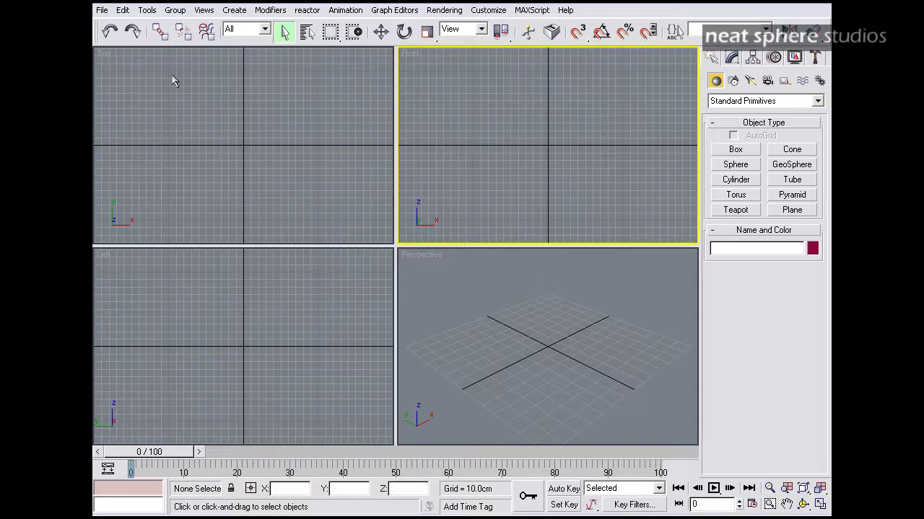
click(205, 11)
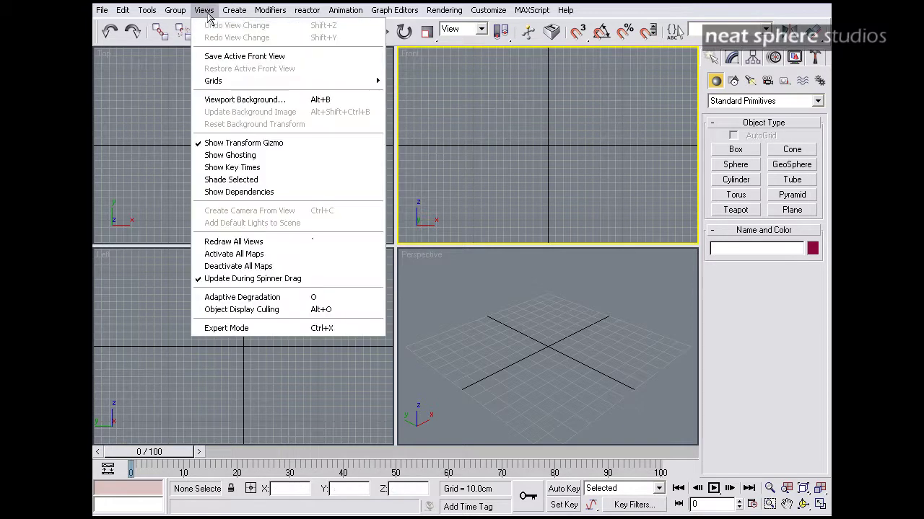
click(225, 100)
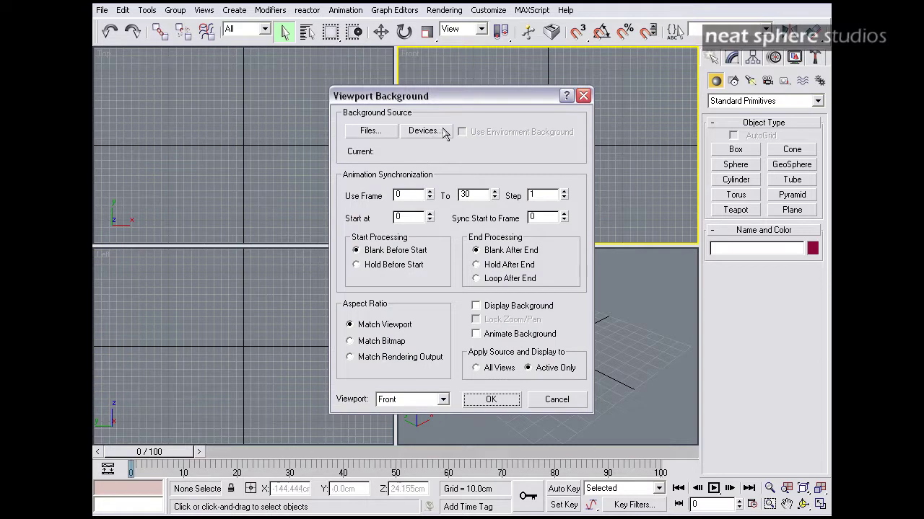
click(380, 137)
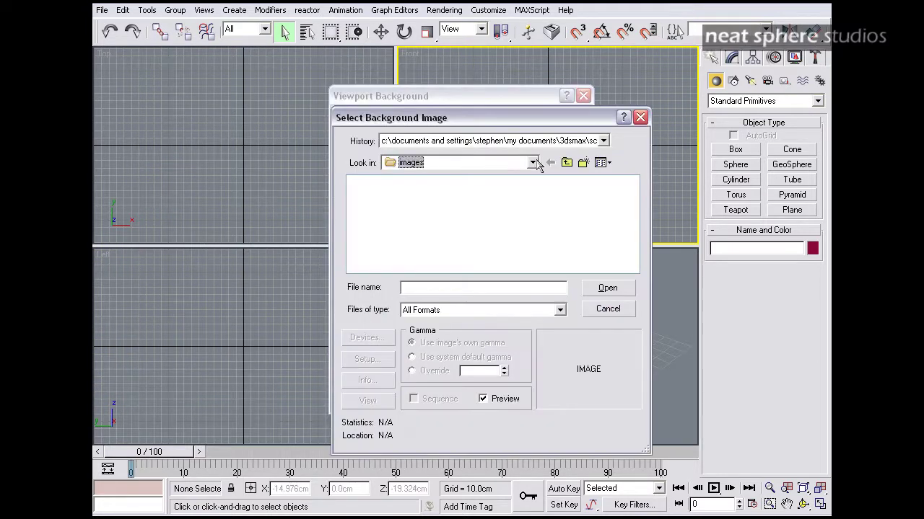
click(532, 162)
click(526, 177)
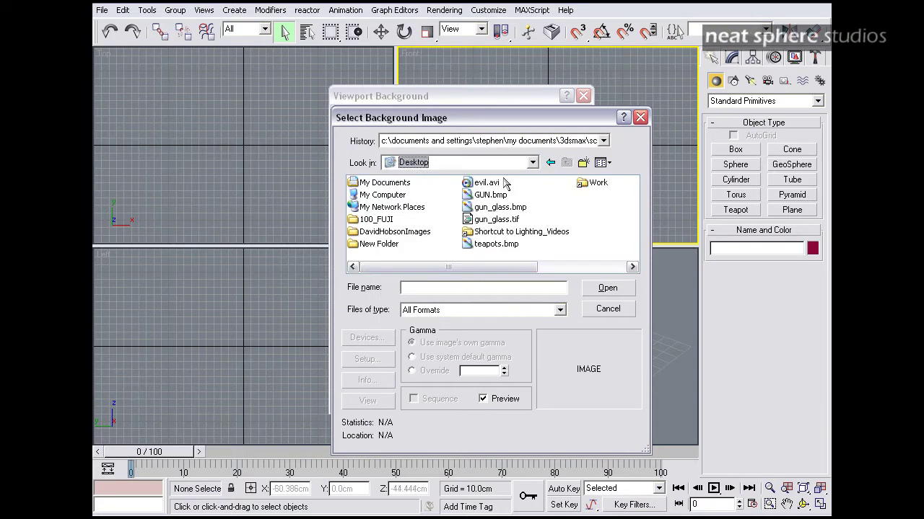
click(494, 198)
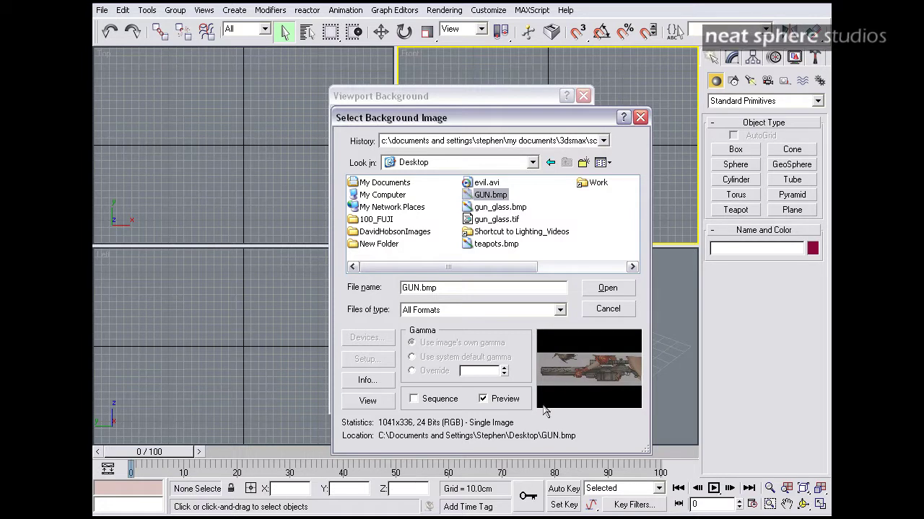
click(483, 398)
click(483, 399)
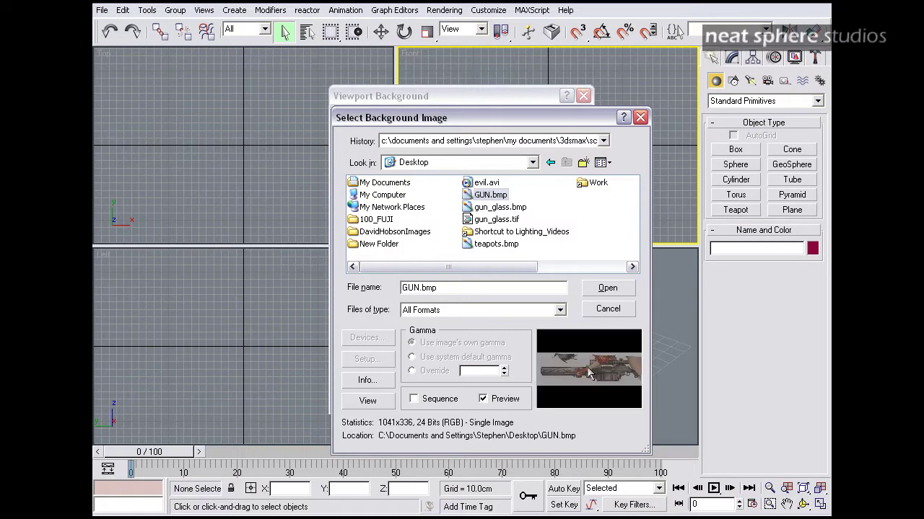
click(607, 288)
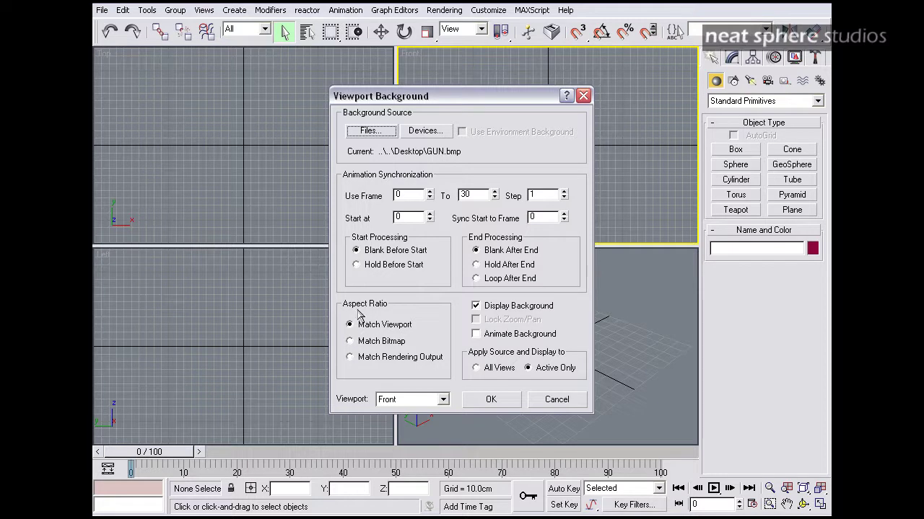
click(350, 341)
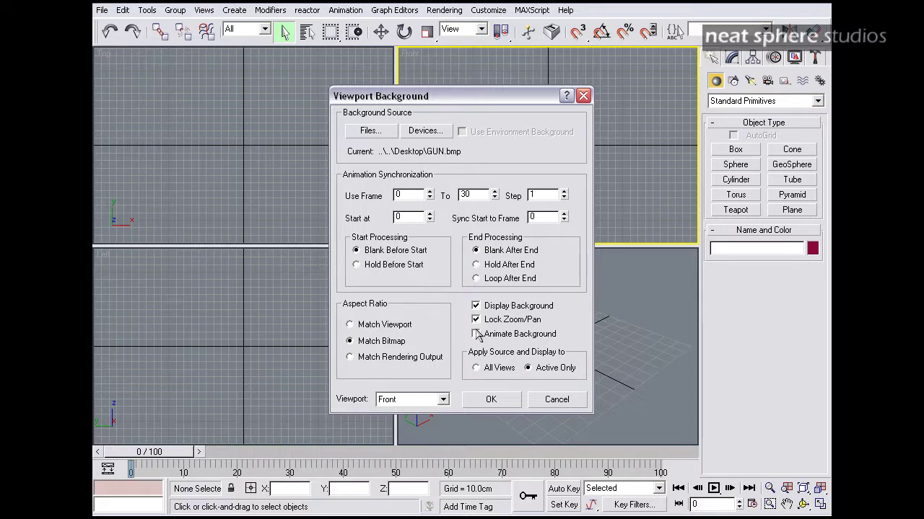
click(489, 400)
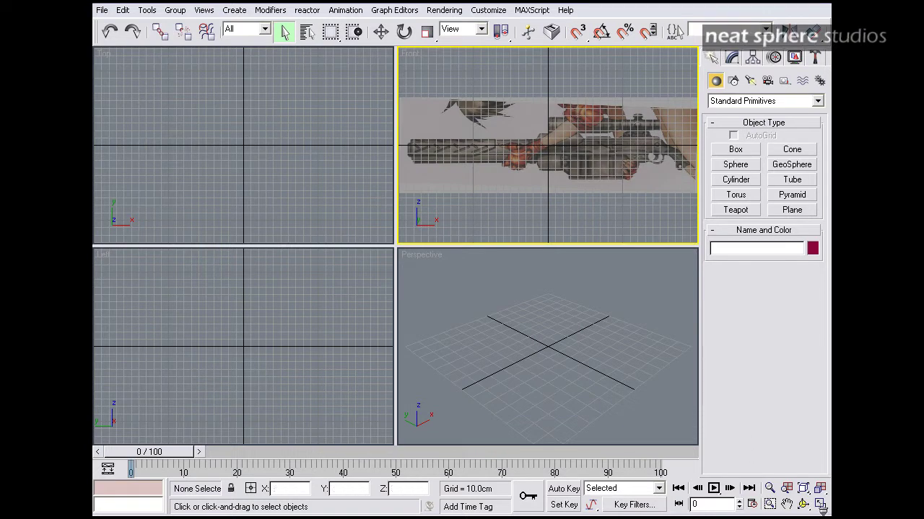
- Maximize the Front view, hide its grid and frame the gun reference image
click(820, 505)
middle_drag(412, 262, 378, 242)
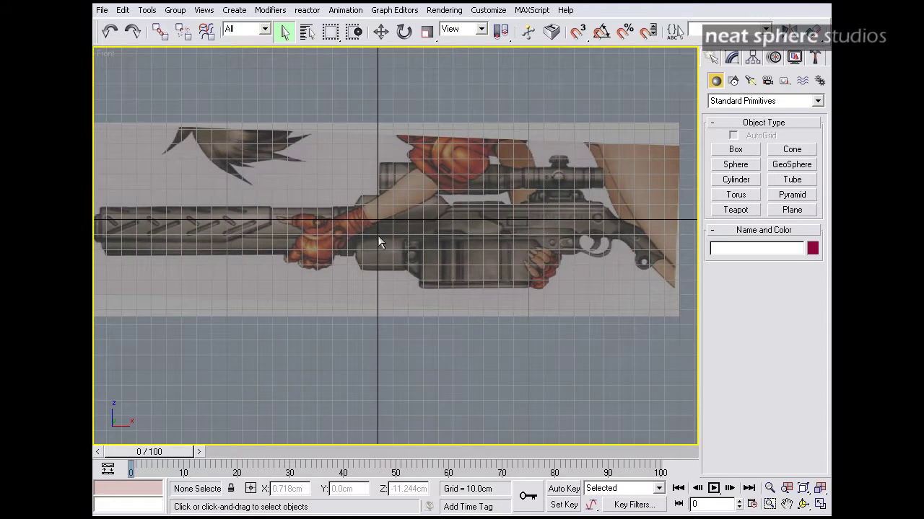
key(g)
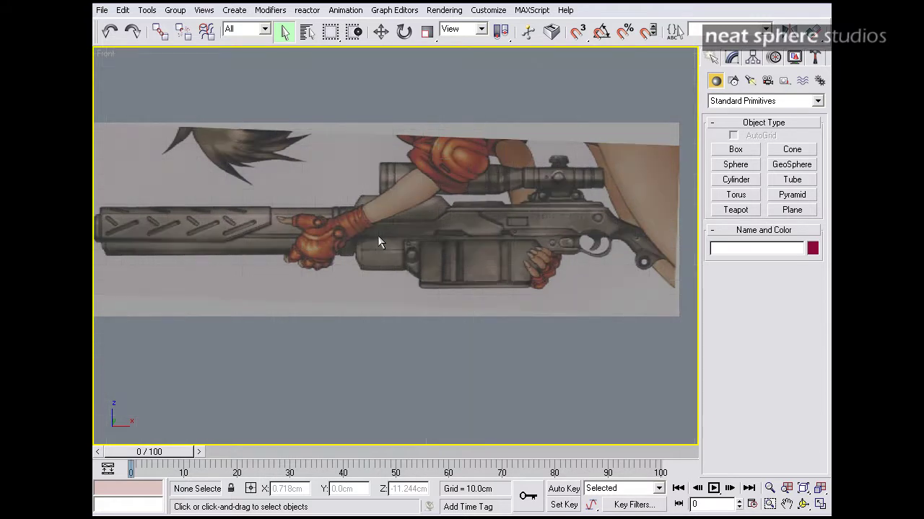
middle_drag(358, 217, 376, 207)
scroll(376, 209, down, 2)
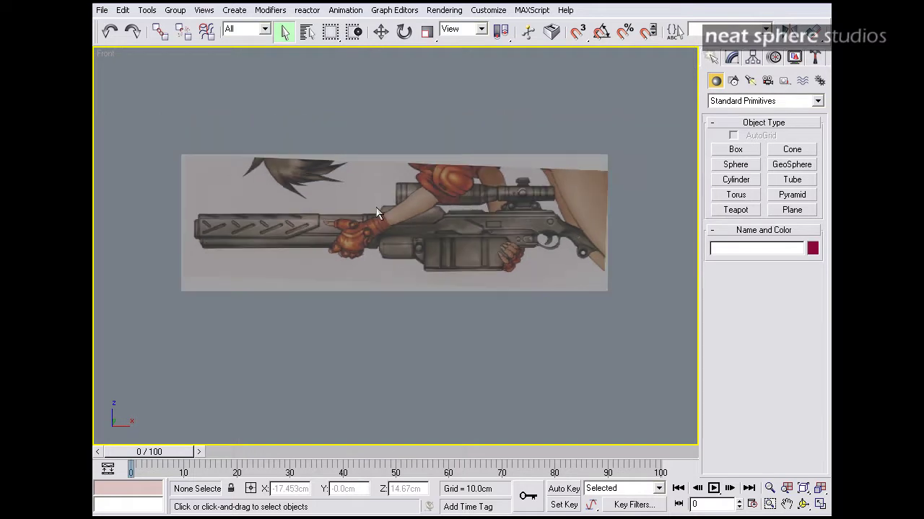
scroll(376, 211, down, 3)
scroll(375, 207, up, 5)
scroll(374, 207, down, 3)
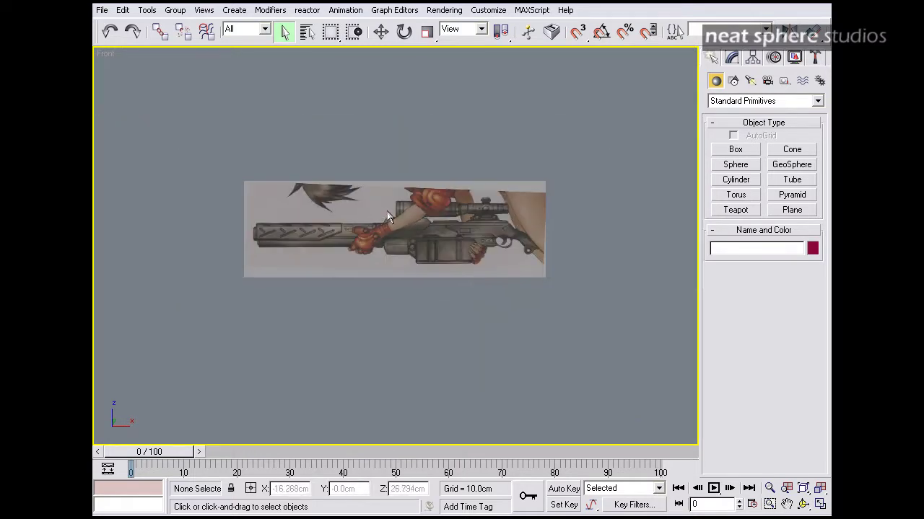
- Draw a test sphere over the gun barrel, then delete it
click(733, 165)
drag(349, 243, 362, 241)
right_click(409, 264)
scroll(408, 269, up, 4)
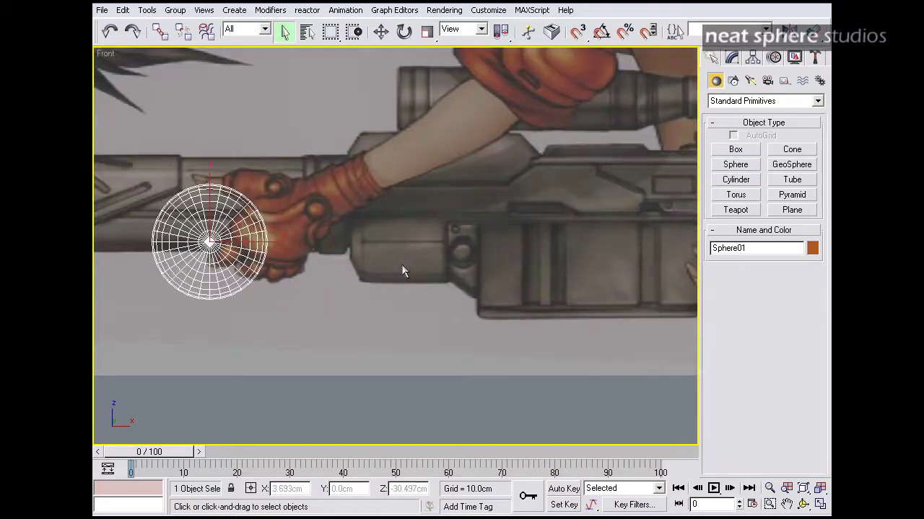
scroll(403, 271, down, 5)
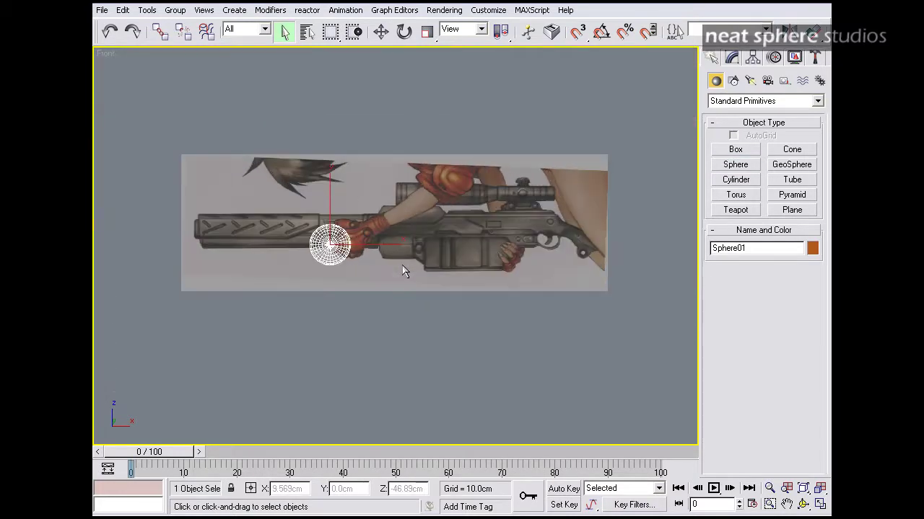
scroll(403, 270, up, 3)
scroll(403, 271, down, 2)
scroll(363, 274, down, 4)
scroll(346, 268, up, 4)
key(Delete)
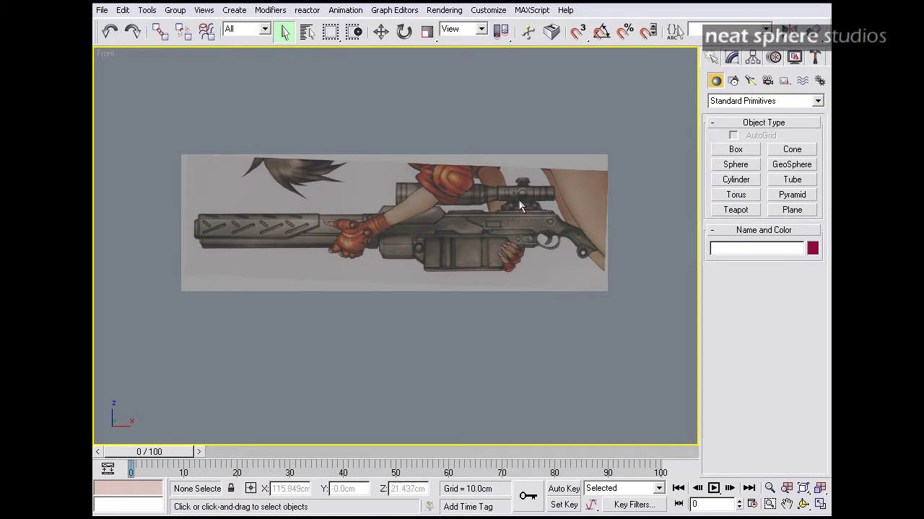
- Pan and zoom the Front view onto the rifle scope, and bring up the spline shape types
middle_drag(502, 219, 498, 266)
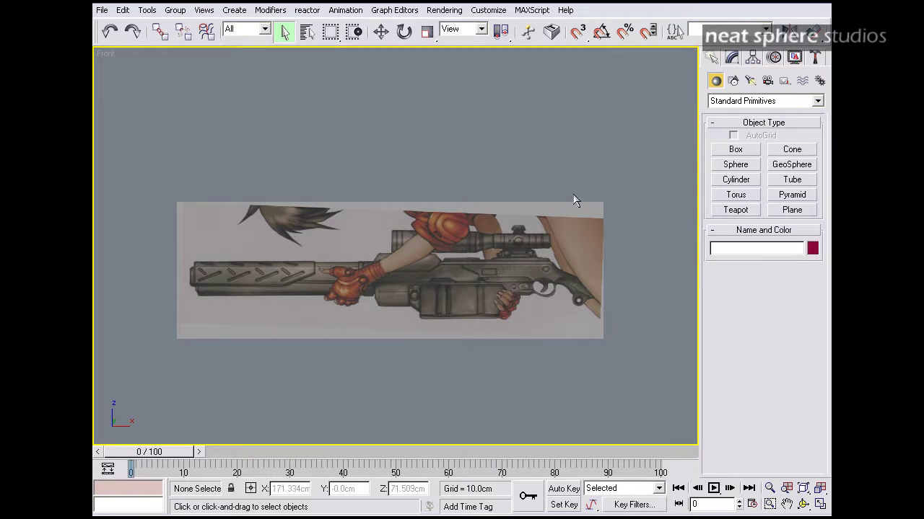
click(786, 504)
drag(490, 248, 455, 277)
click(769, 488)
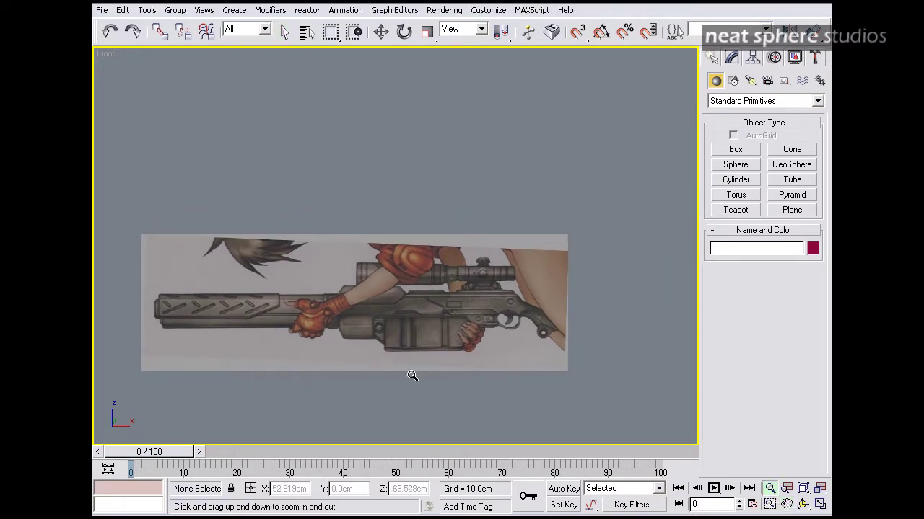
drag(412, 375, 410, 333)
middle_drag(393, 347, 449, 318)
drag(414, 336, 412, 309)
middle_drag(408, 321, 460, 335)
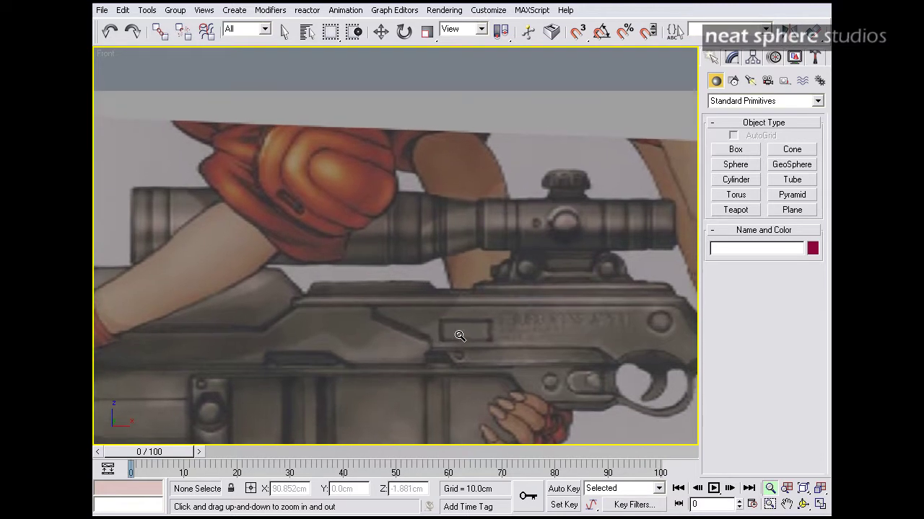
click(733, 80)
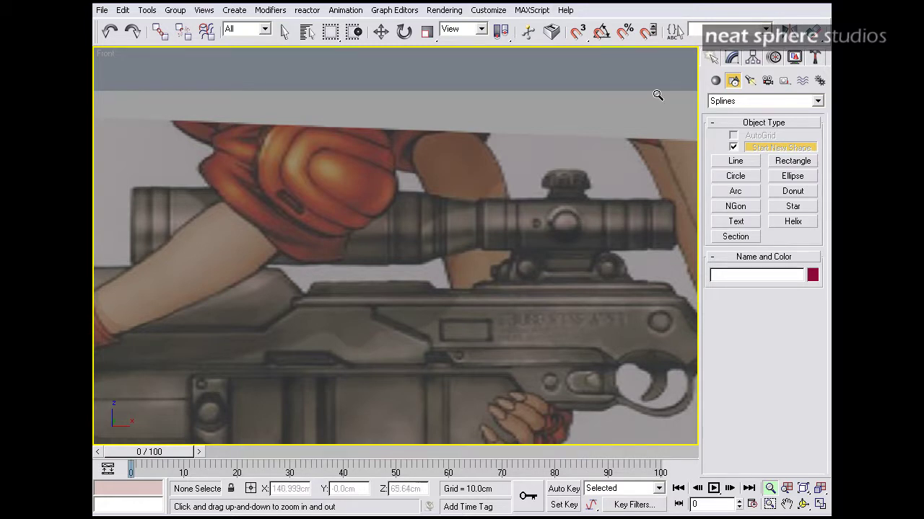
- Start a Corner-type Line with its first vertex at the scope's left-end centre
click(730, 162)
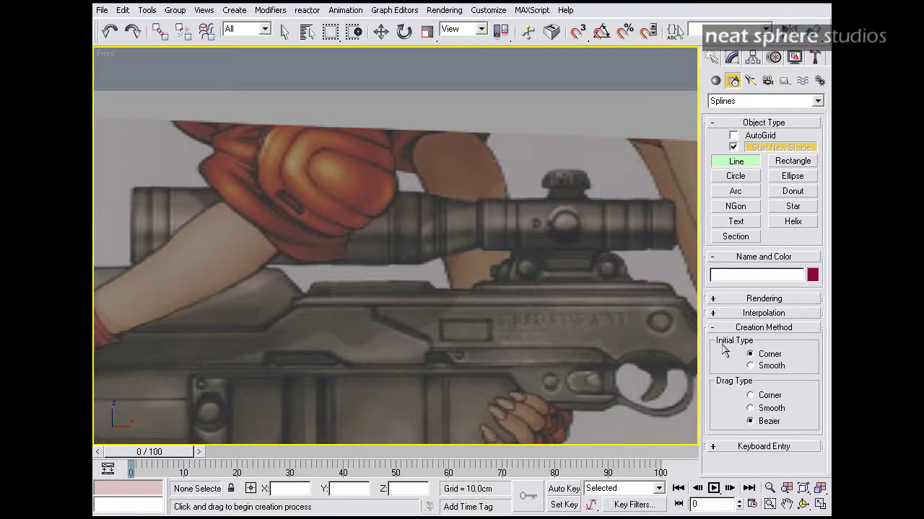
click(751, 396)
click(130, 228)
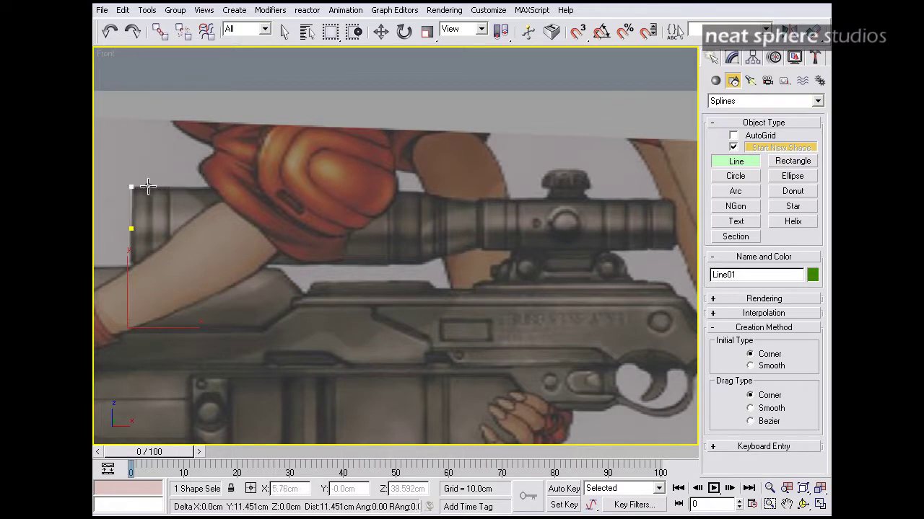
- Trace the scope's top outline from its top-left edge along the front tube and taper into the neck
click(147, 186)
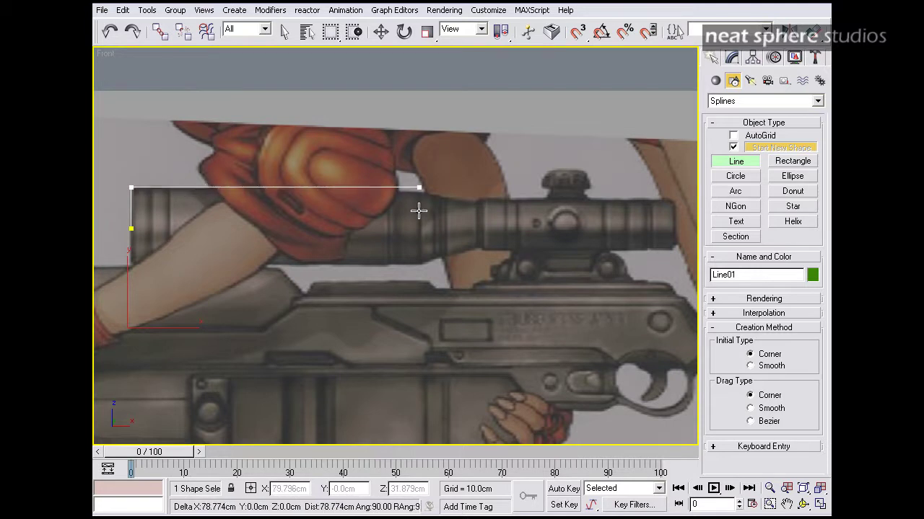
click(384, 190)
right_click(385, 191)
click(392, 189)
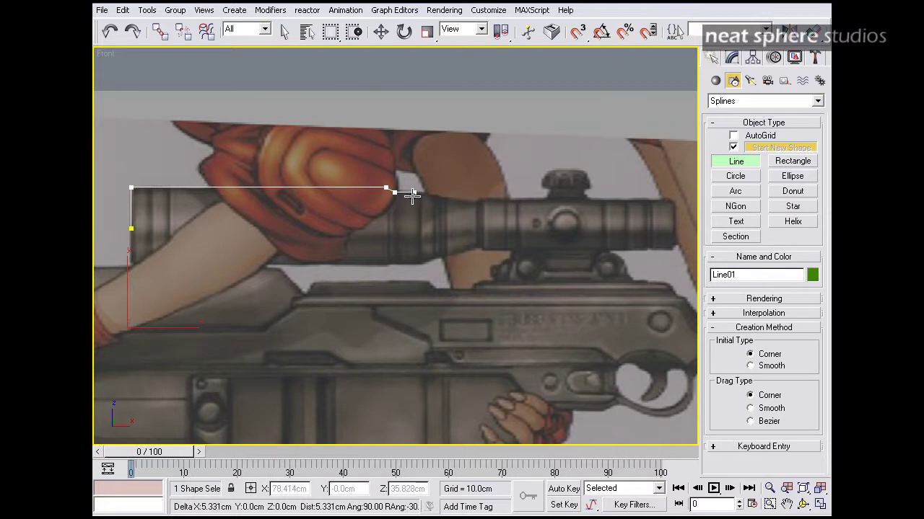
click(420, 193)
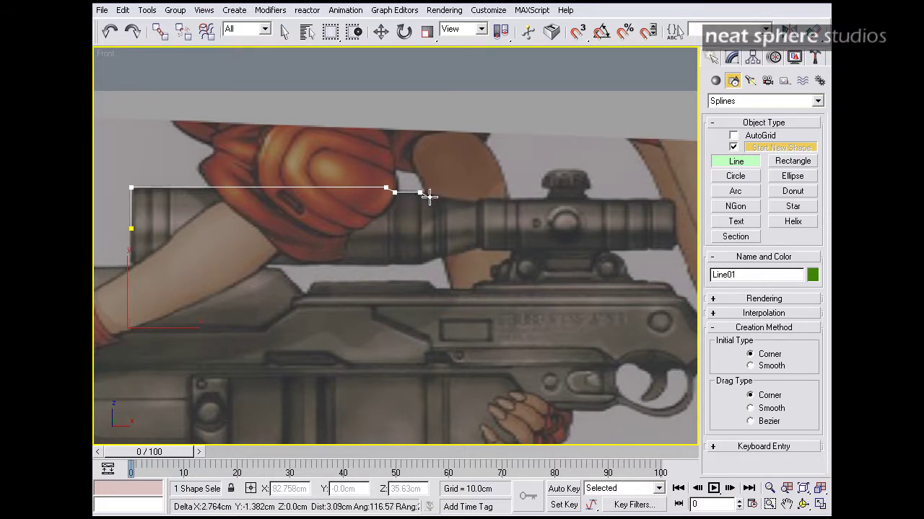
click(432, 194)
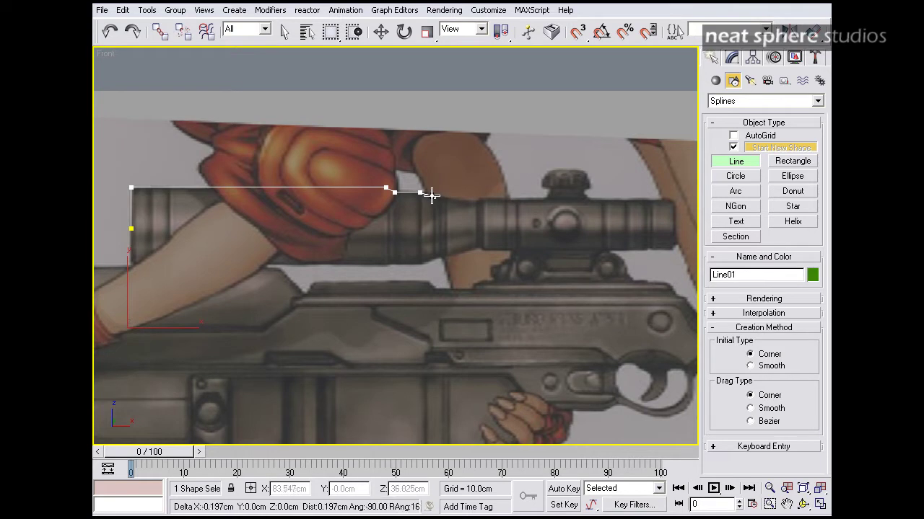
click(445, 195)
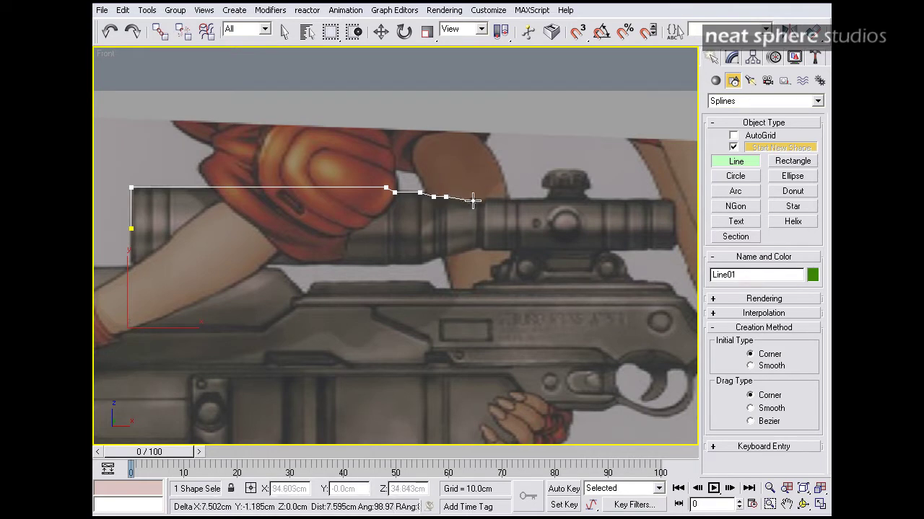
click(474, 205)
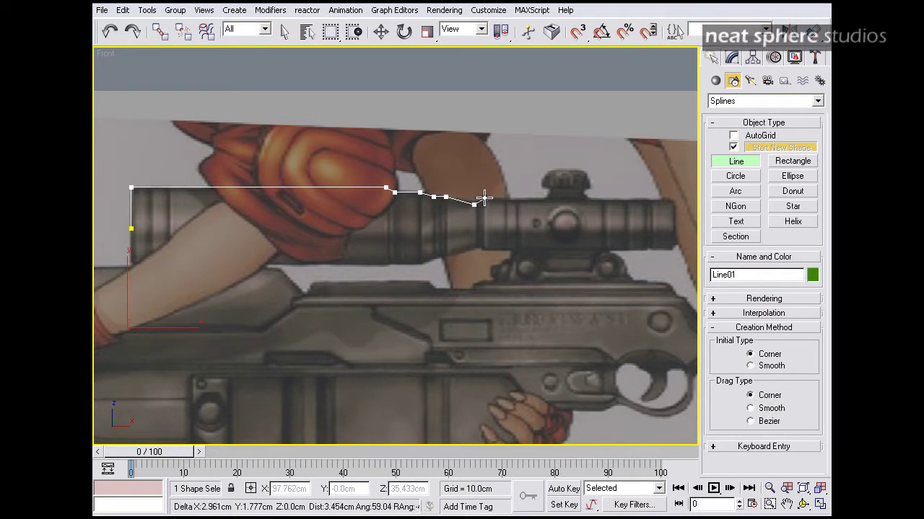
- Continue along the rear tube to the right end, drop down, and finish the line
click(485, 198)
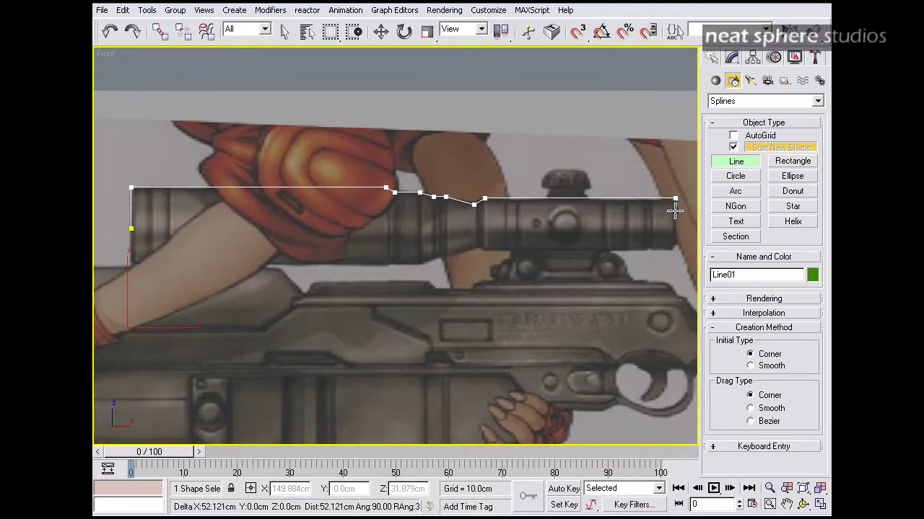
click(672, 209)
click(667, 224)
right_click(610, 224)
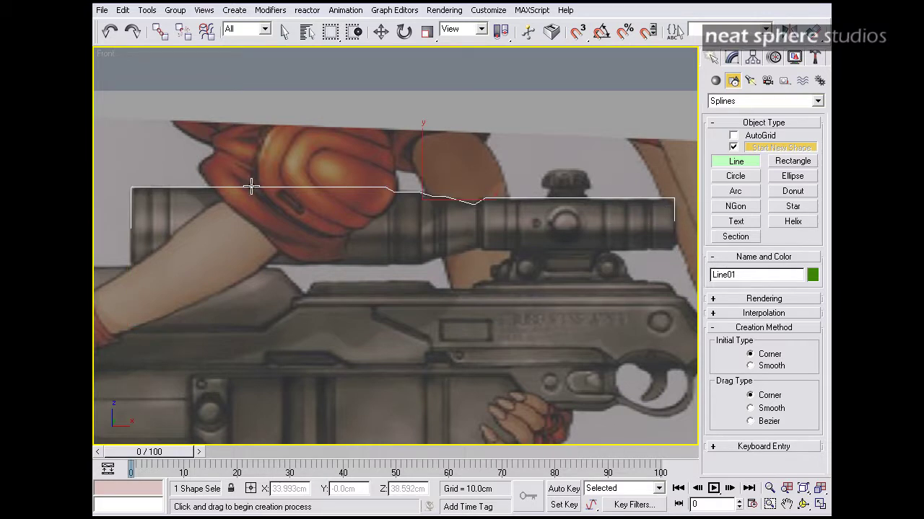
- Show the grid and lower the right-end top vertex onto the scope's edge in Vertex mode
key(g)
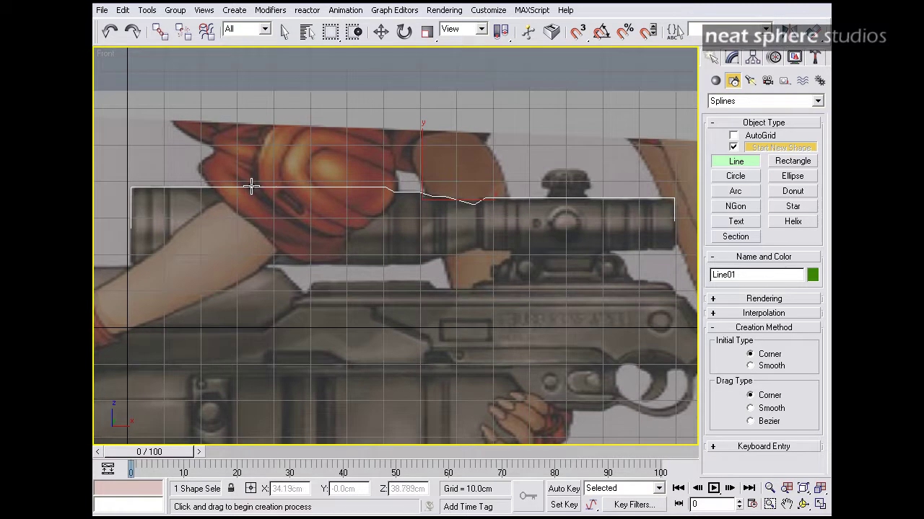
click(732, 58)
click(742, 345)
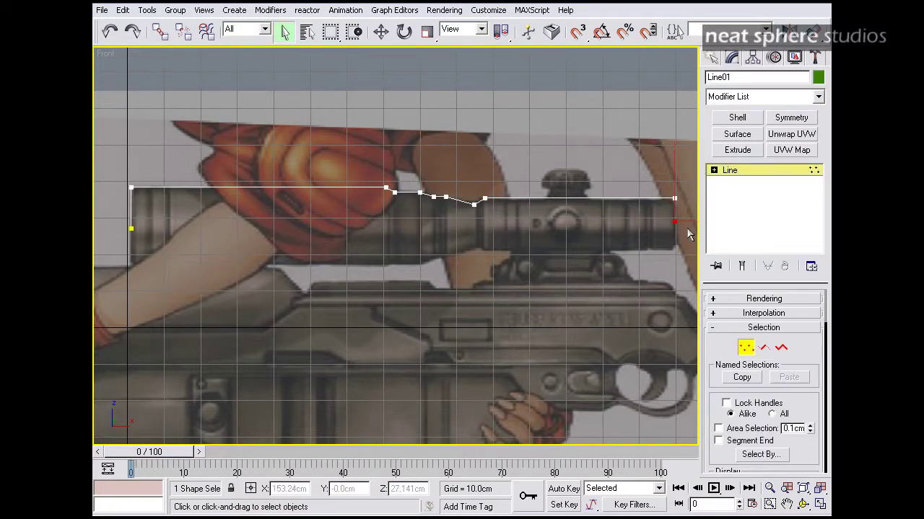
click(674, 199)
key(w)
drag(675, 185, 675, 174)
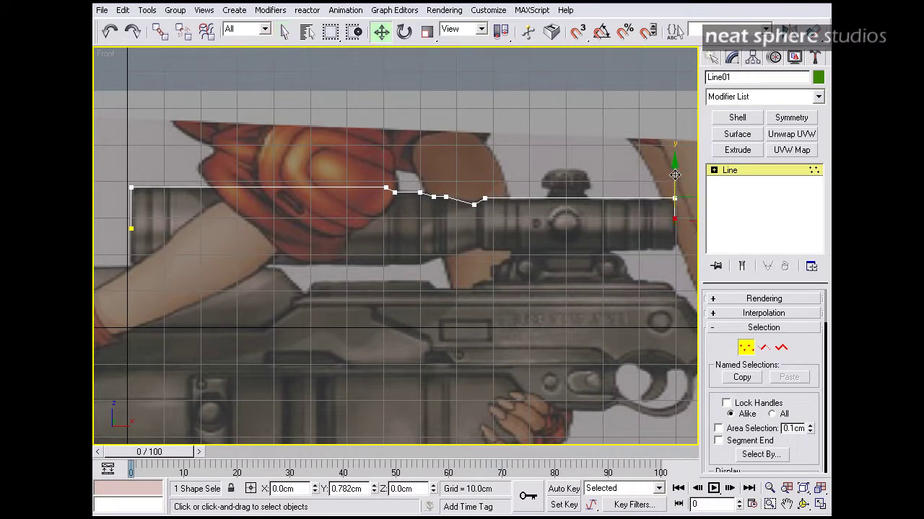
drag(675, 175, 675, 182)
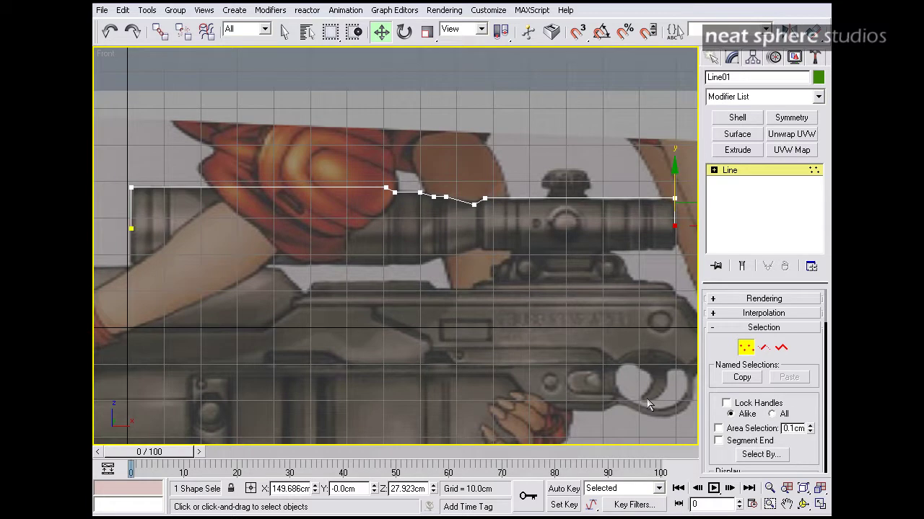
- Check the profile's lower-left vertex, then clear the vertex selection
scroll(714, 404, down, 5)
scroll(710, 343, down, 10)
scroll(711, 217, up, 10)
click(130, 229)
click(251, 265)
scroll(534, 298, up, 1)
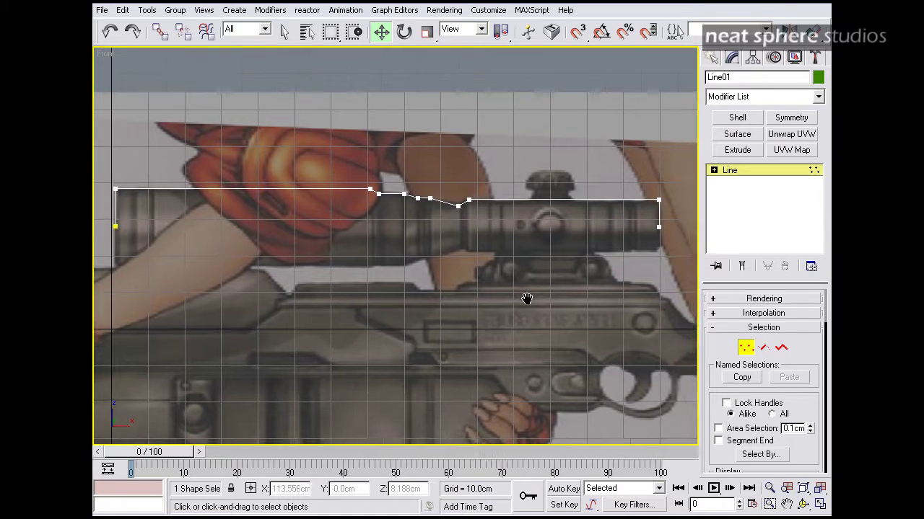
scroll(534, 299, down, 1)
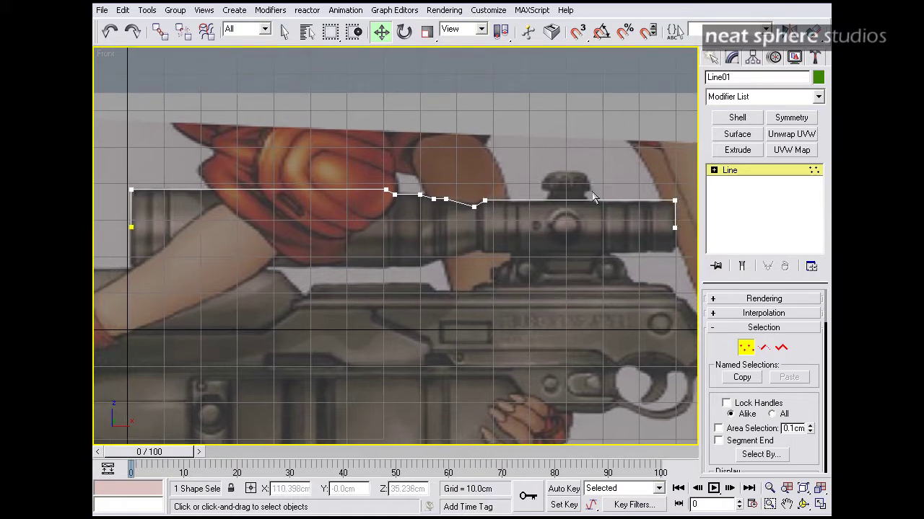
- Select both top corner vertices of the scope profile and scroll to the Geometry rollout
click(132, 191)
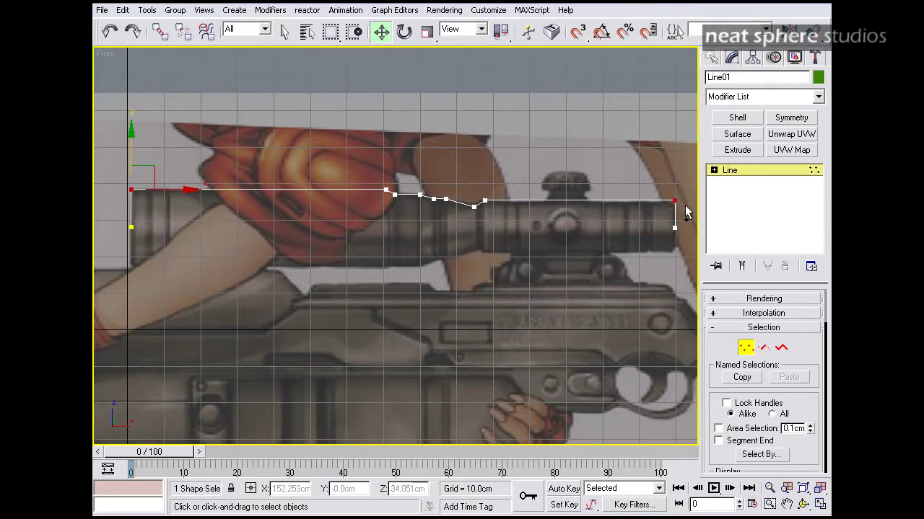
ctrl+click(674, 201)
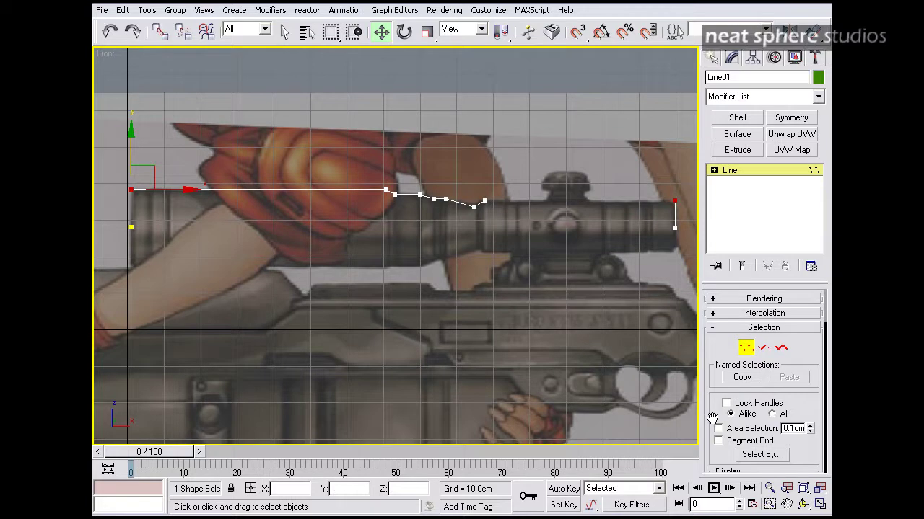
scroll(712, 419, down, 5)
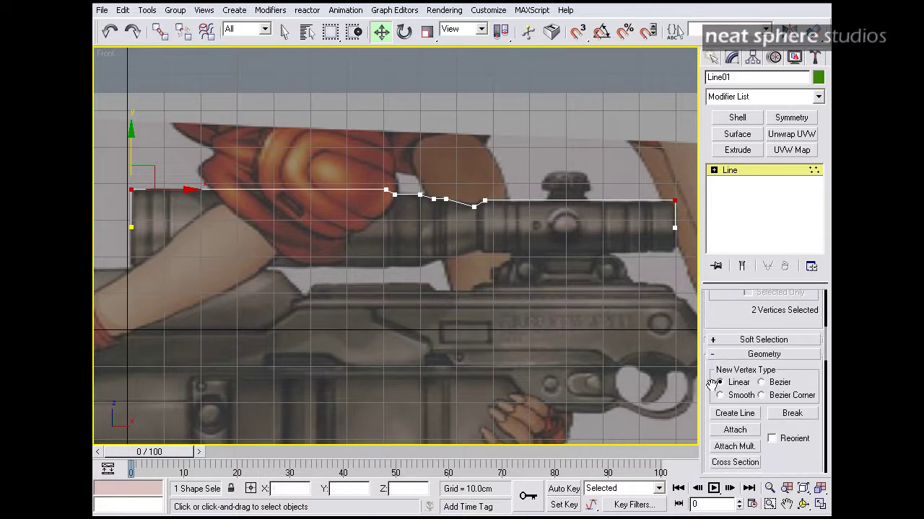
drag(712, 386, 710, 359)
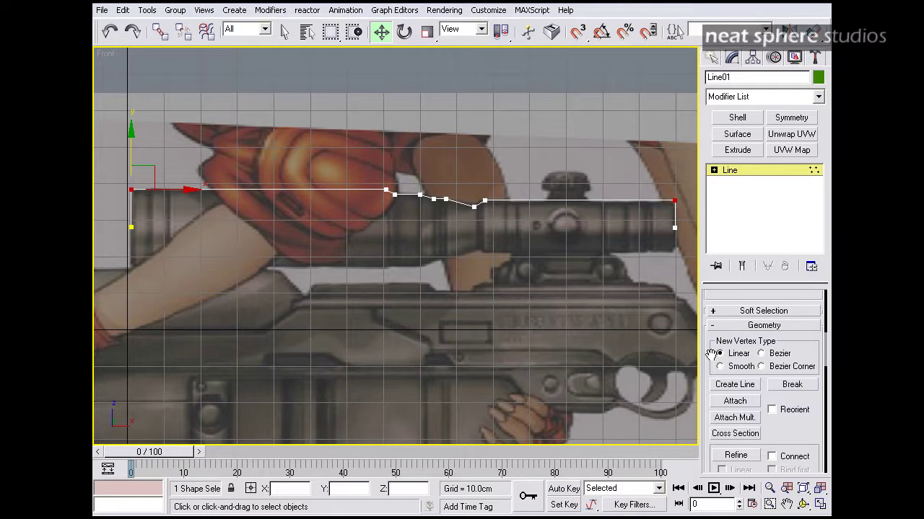
scroll(707, 329, down, 5)
scroll(702, 288, up, 5)
scroll(712, 359, down, 10)
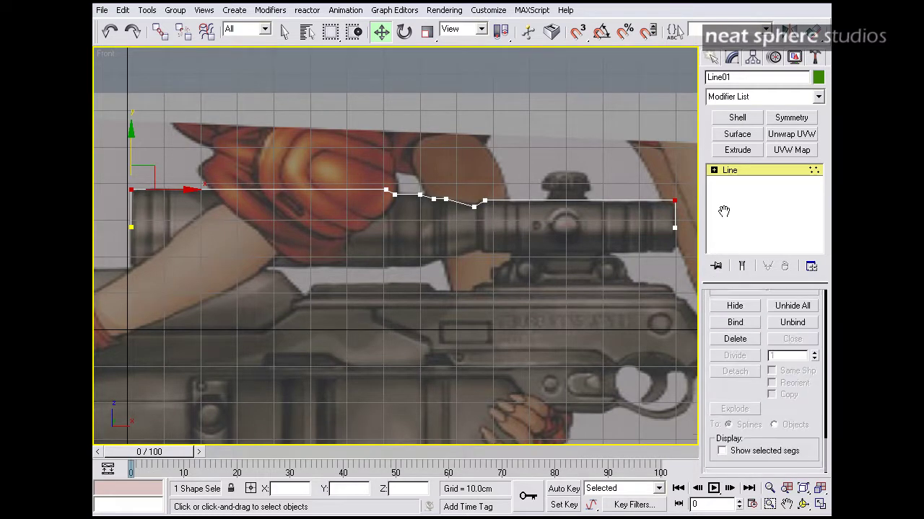
scroll(724, 238, up, 6)
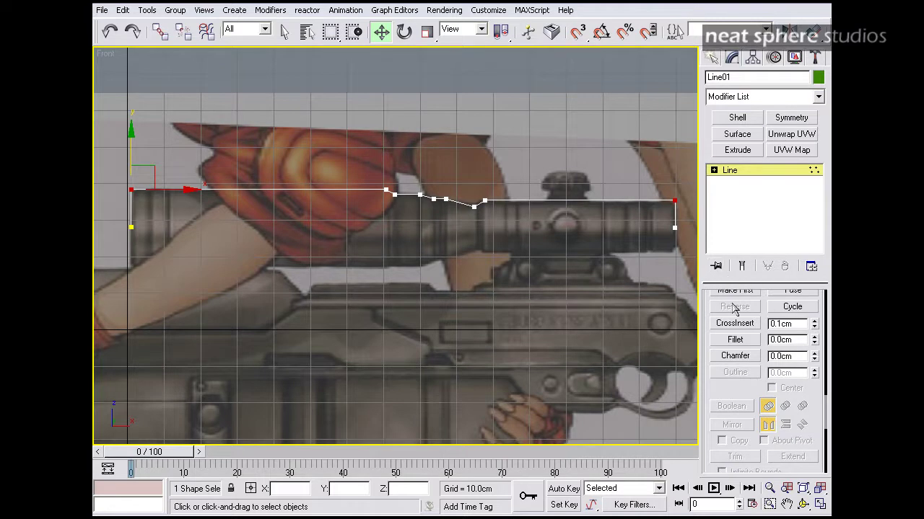
- Fillet both top corners to about 1.777cm, redoing it once after an undo
click(736, 339)
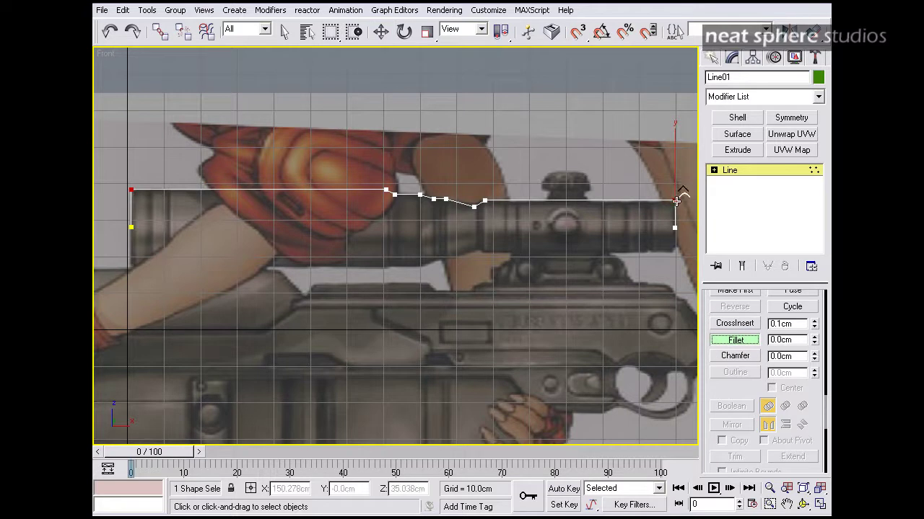
mouse_move(676, 202)
mouse_down()
mouse_move(679, 180)
mouse_move(676, 193)
mouse_up()
key(ctrl+z)
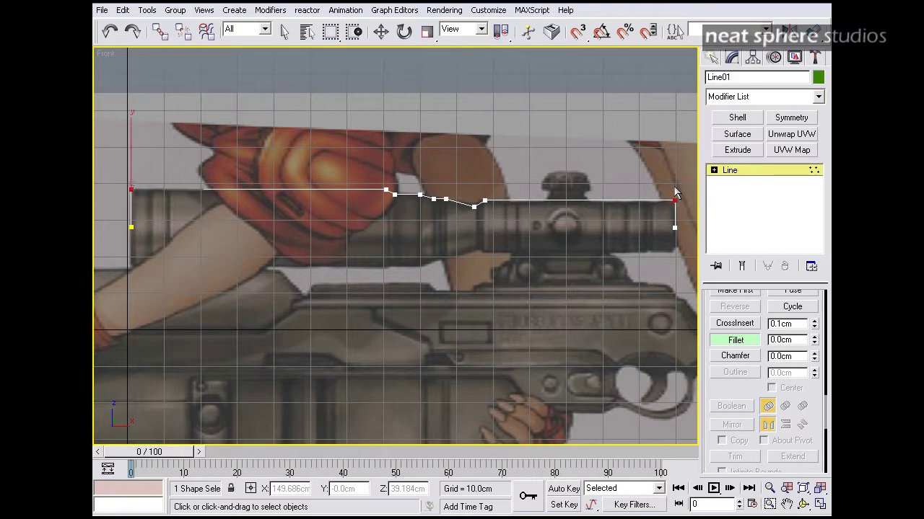
mouse_move(676, 201)
mouse_down()
mouse_move(679, 189)
mouse_move(679, 202)
mouse_up()
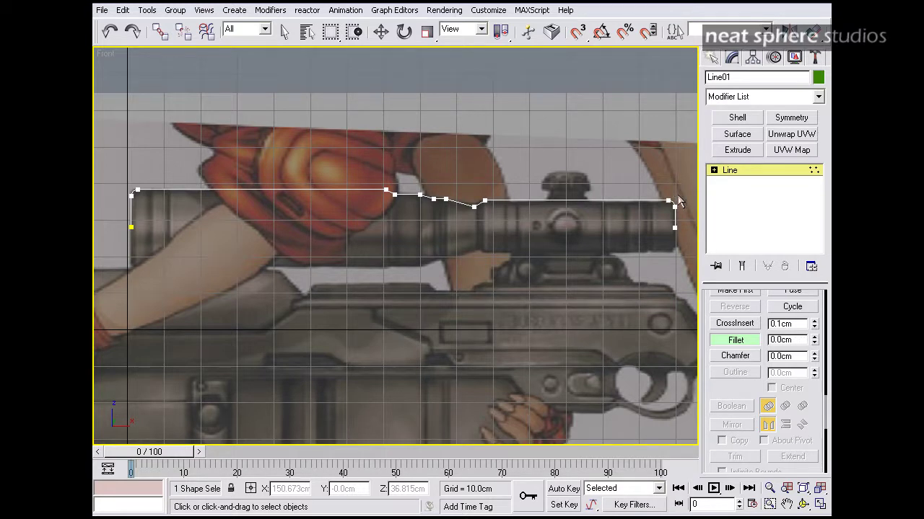
- Hide the transform gizmo and zoom in on the profile's dip in Vertex mode
click(733, 173)
middle_drag(568, 328, 556, 343)
middle_drag(462, 257, 463, 313)
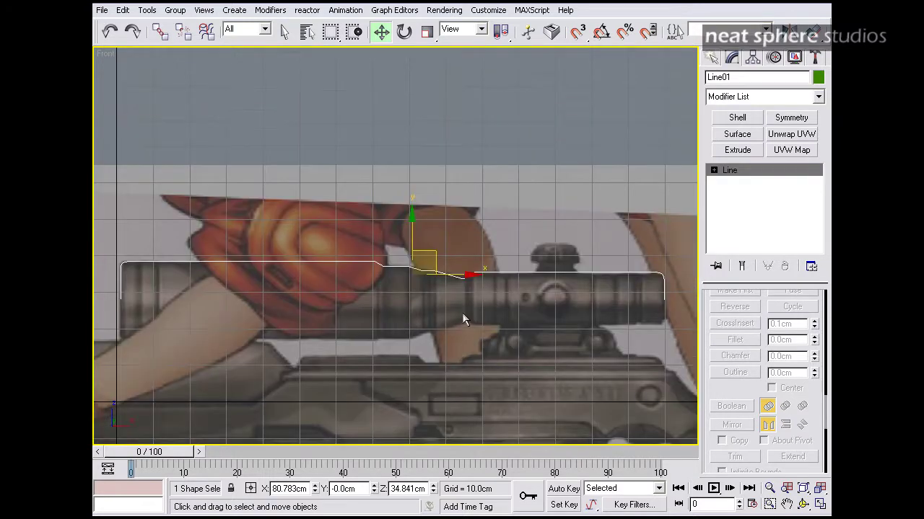
key(x)
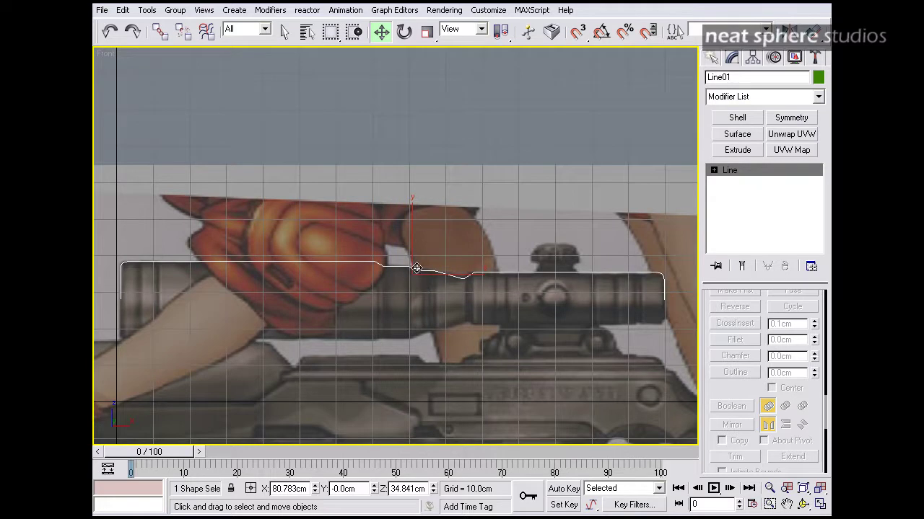
click(714, 171)
click(725, 182)
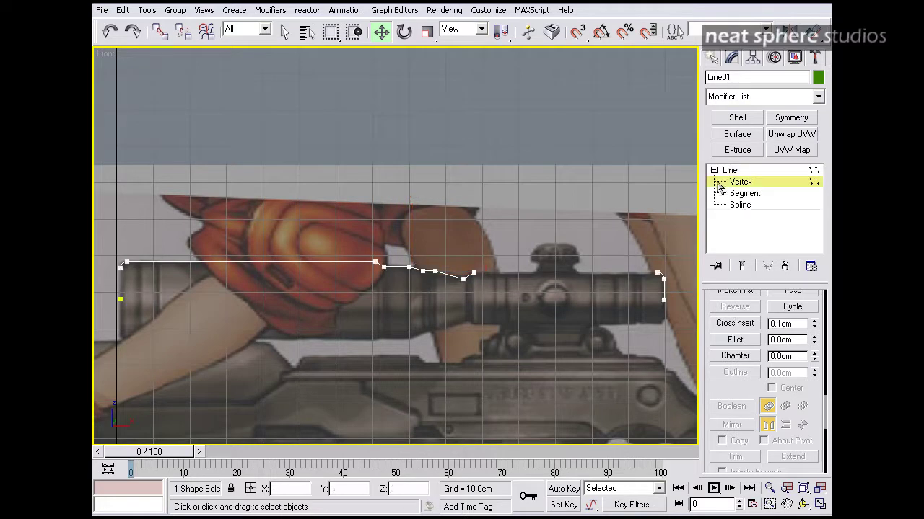
scroll(464, 306, up, 4)
middle_drag(470, 340, 454, 214)
scroll(376, 273, up, 4)
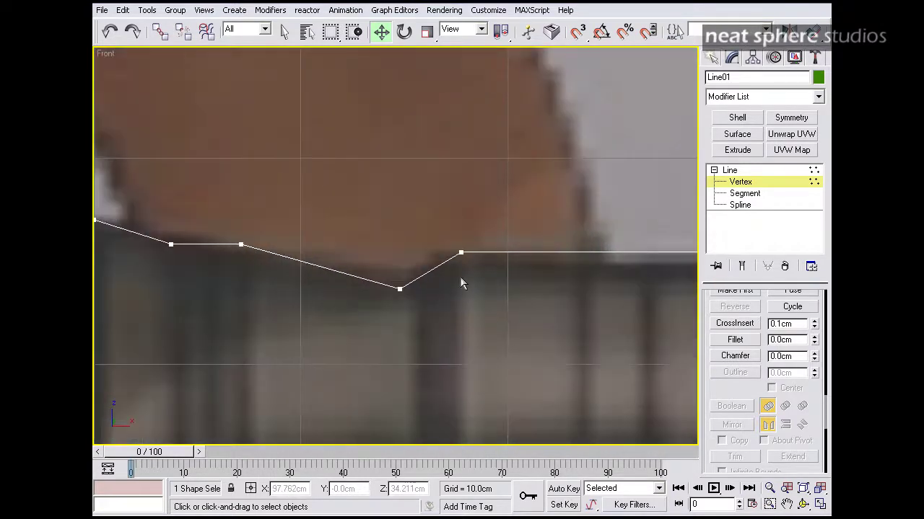
- Make the dip's lowest vertex a Bezier Corner and drag its handle into a smooth curve
click(398, 274)
right_click(398, 274)
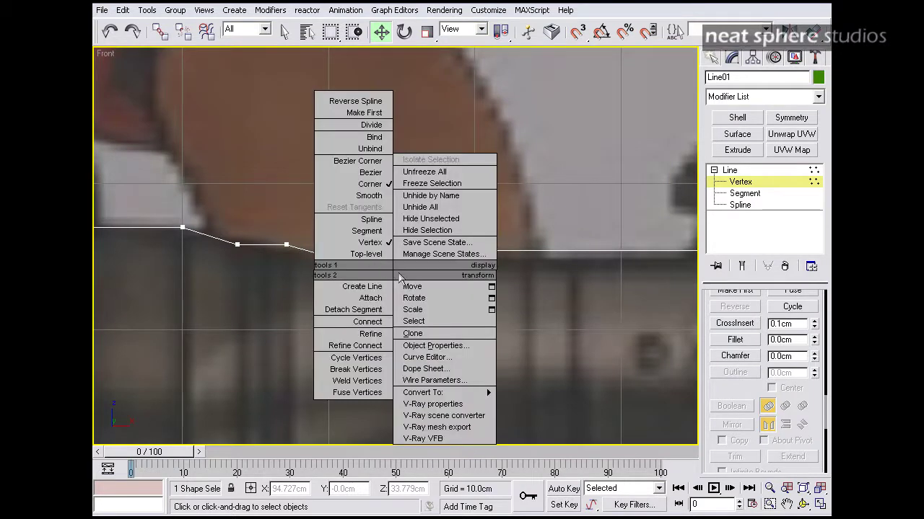
click(404, 285)
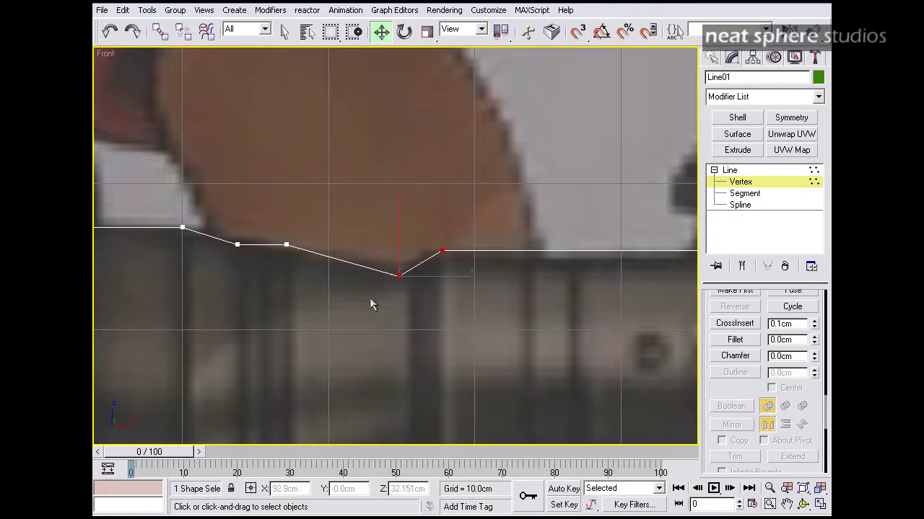
right_click(401, 277)
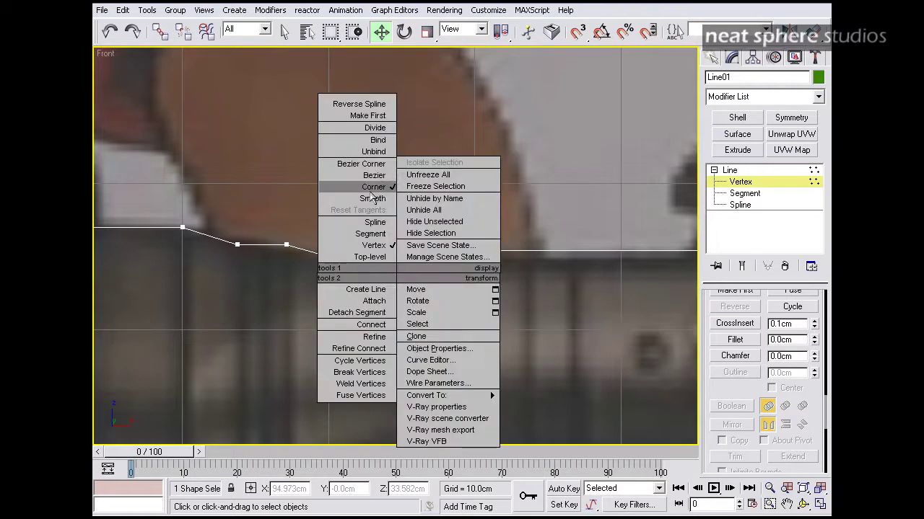
click(369, 165)
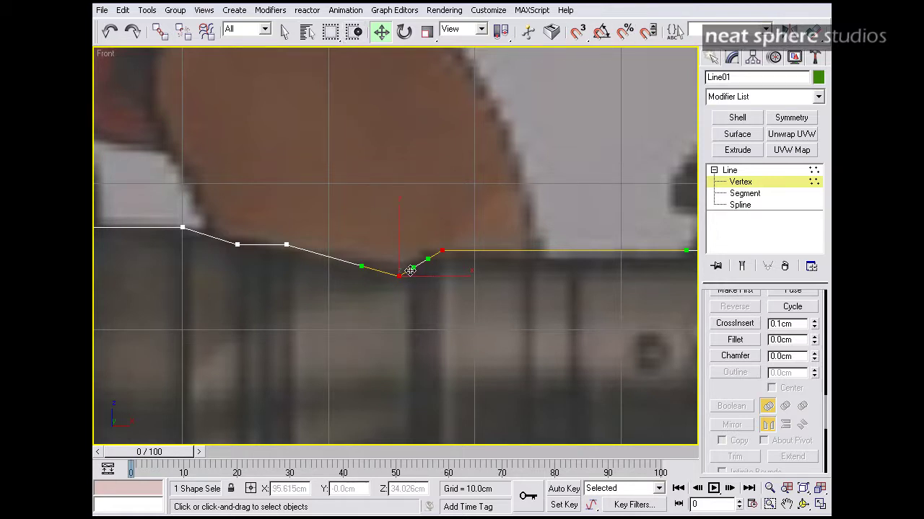
drag(410, 270, 424, 250)
- Pan along the finished profile to review it and deselect the vertex
middle_drag(243, 238, 474, 218)
scroll(474, 218, down, 3)
scroll(442, 229, down, 2)
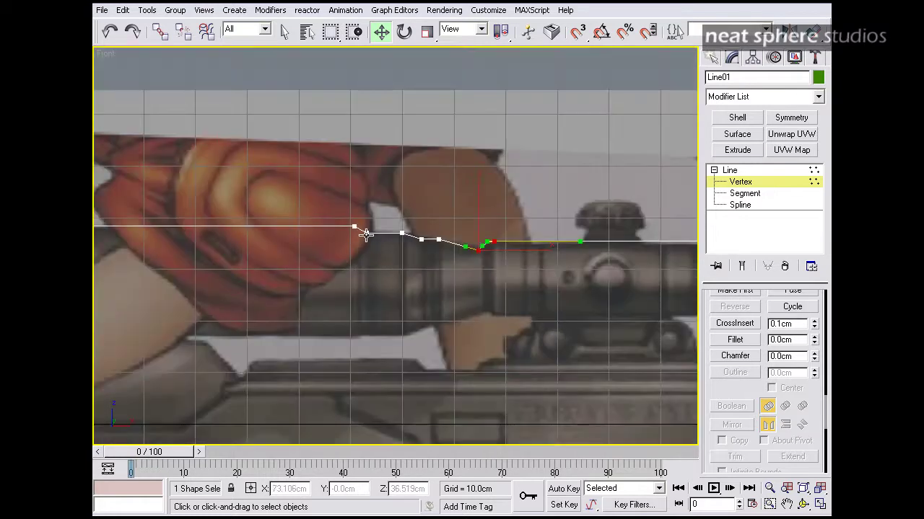
scroll(592, 222, up, 4)
middle_drag(591, 222, 340, 178)
middle_drag(538, 232, 441, 245)
click(442, 244)
scroll(441, 245, down, 2)
- Exit vertex editing, restore the four viewports and maximize the Perspective view
click(729, 170)
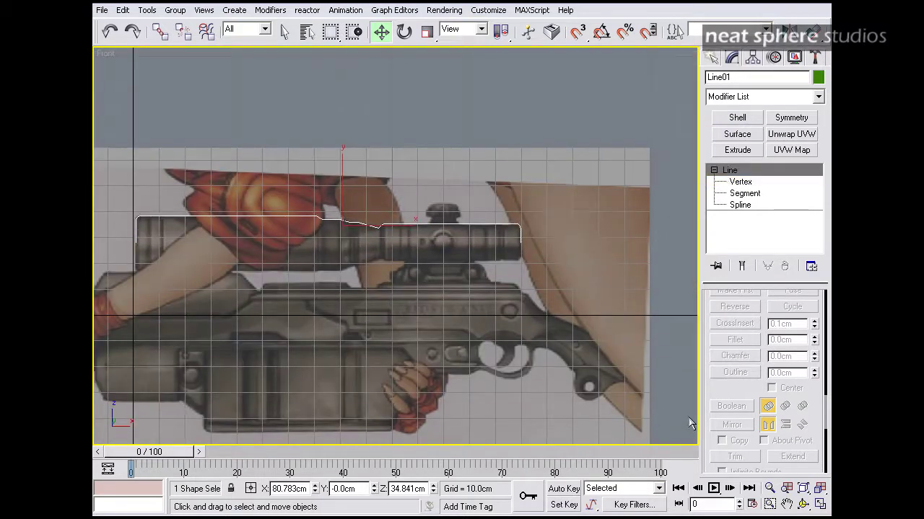
click(820, 504)
middle_drag(578, 303, 513, 347)
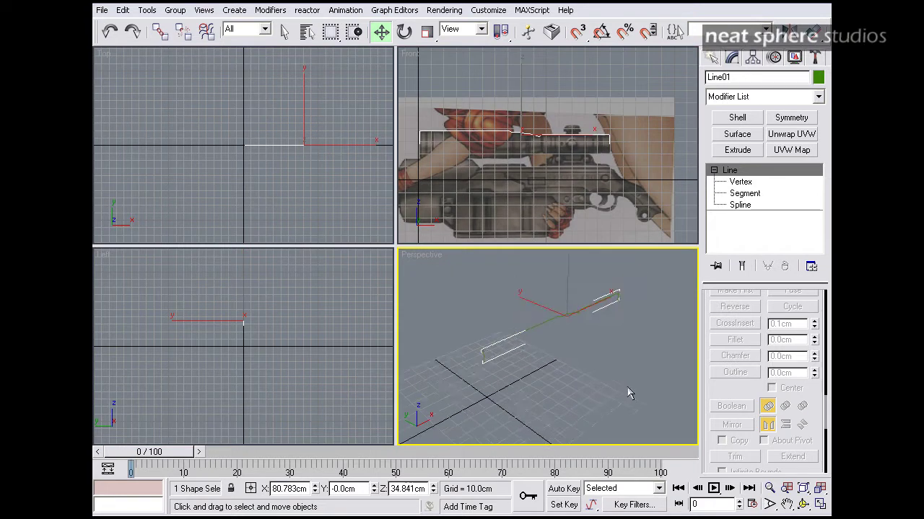
key(alt+w)
- Orbit and zoom the Perspective view so the profile spline lies roughly horizontal
alt+middle_drag(431, 204, 441, 246)
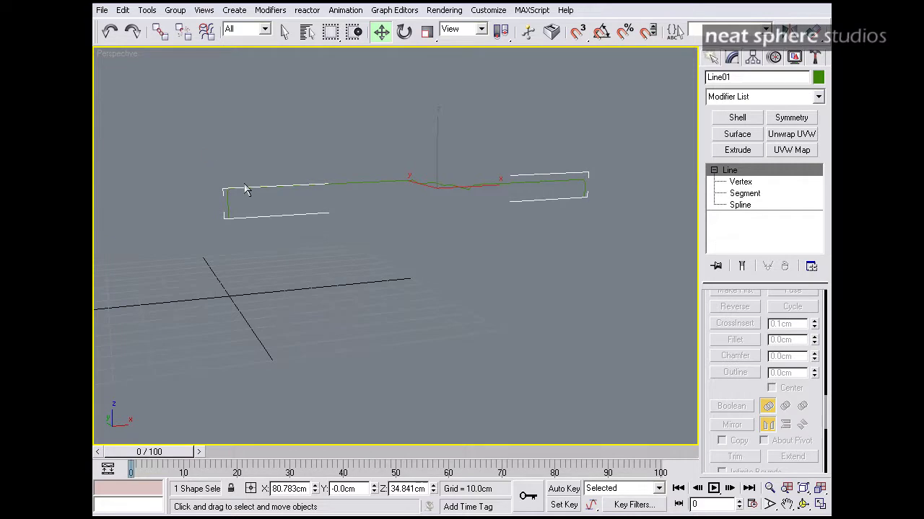
key(alt+z)
drag(454, 199, 451, 189)
scroll(258, 190, down, 4)
scroll(316, 186, up, 10)
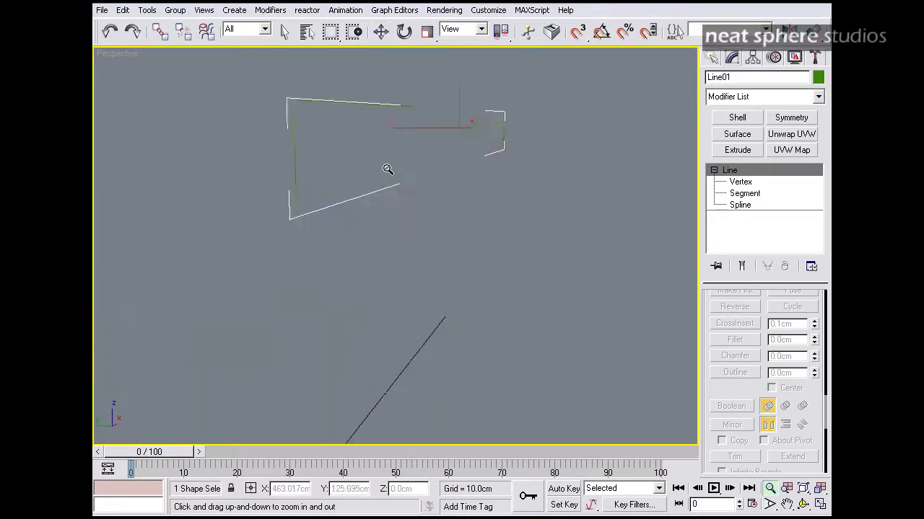
scroll(256, 206, up, 3)
scroll(192, 221, down, 4)
scroll(268, 223, up, 3)
scroll(413, 223, down, 3)
scroll(413, 223, down, 3)
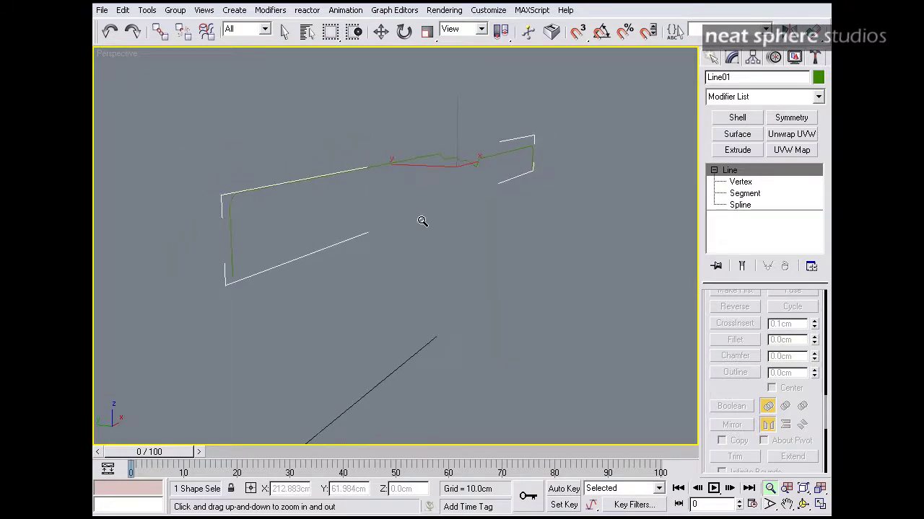
- Check Standard Primitives in the Create panel, then return to the Modify panel for Line01
click(712, 58)
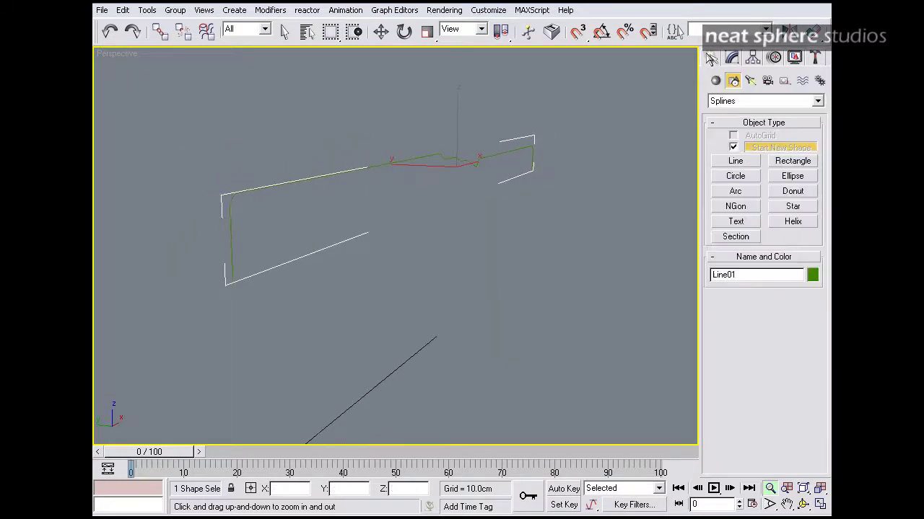
click(715, 80)
click(718, 102)
click(718, 107)
click(732, 58)
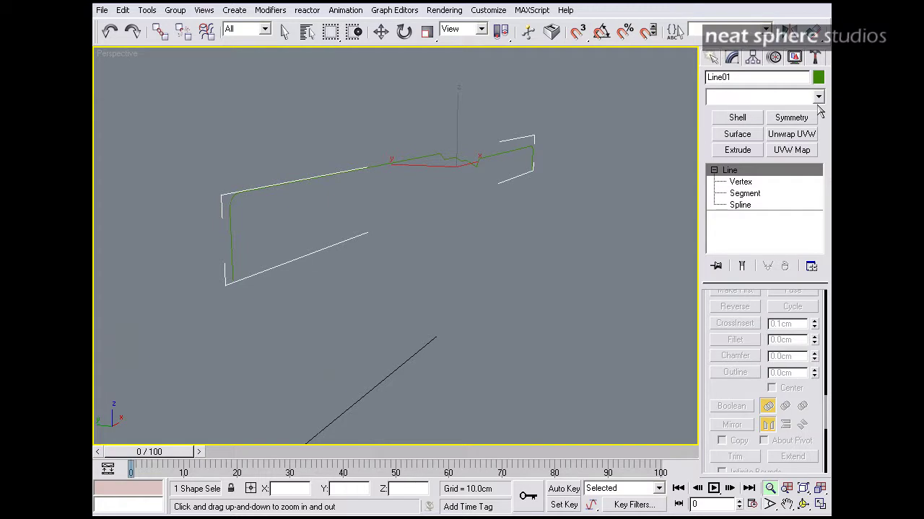
- Add a Lathe modifier to the profile and revolve it around the X axis
click(818, 97)
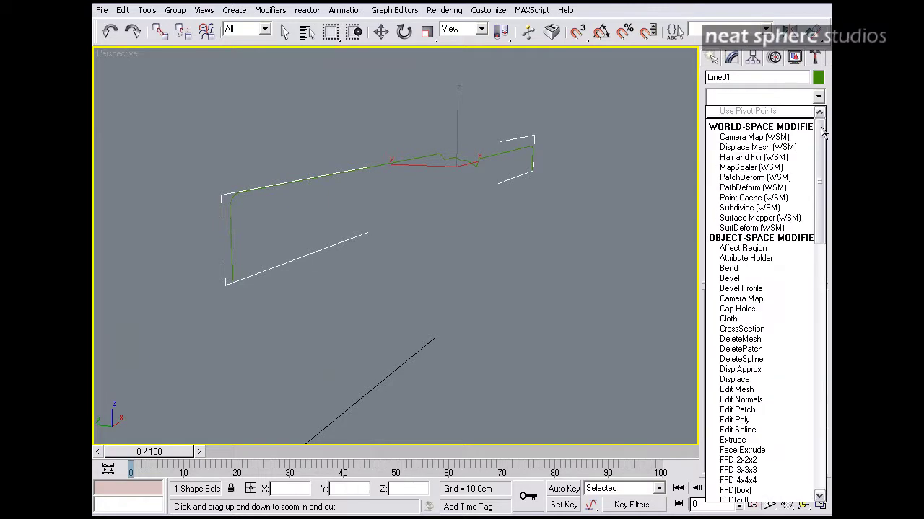
drag(820, 132, 820, 196)
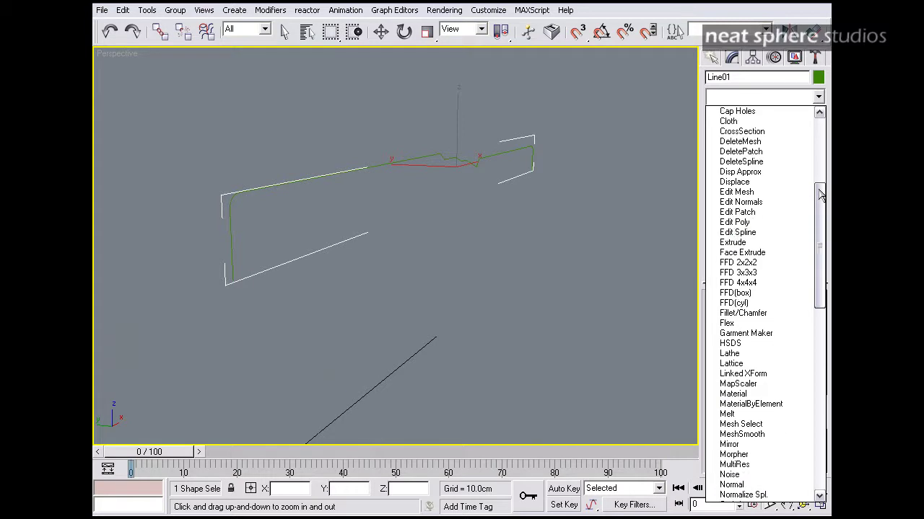
click(769, 355)
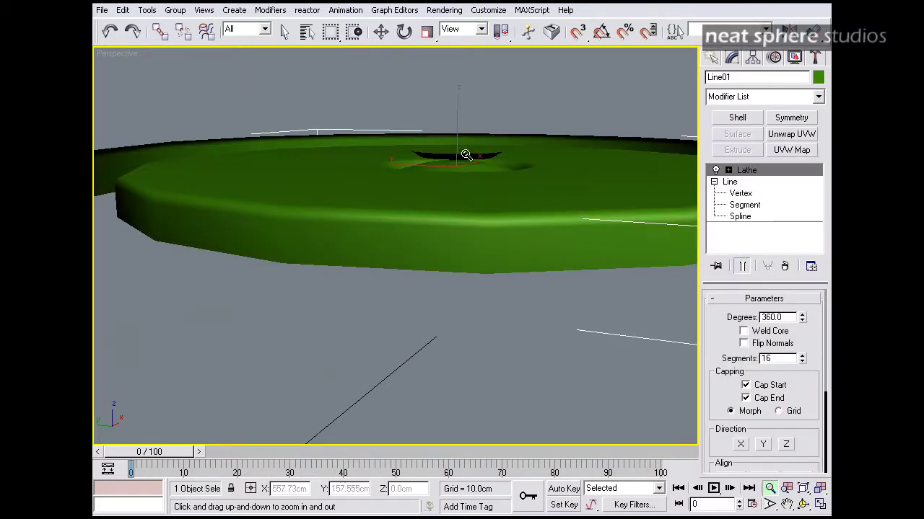
drag(462, 151, 457, 217)
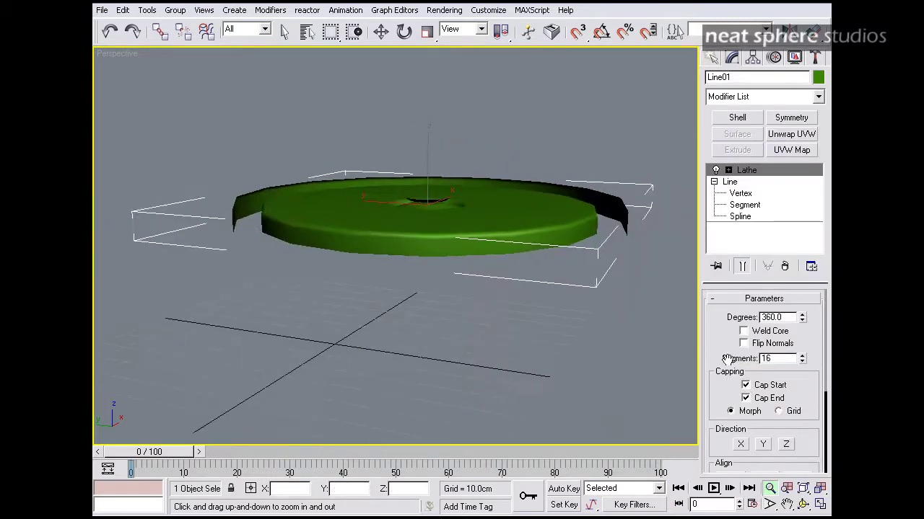
click(740, 444)
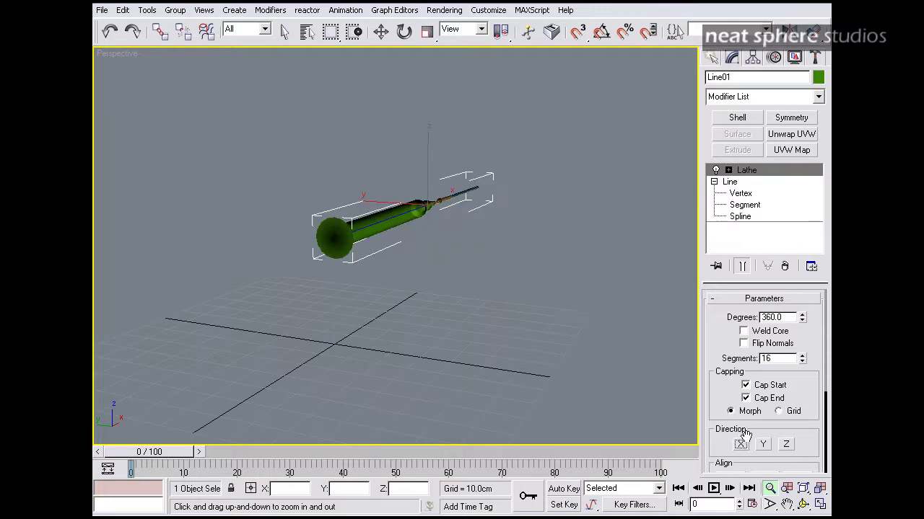
click(762, 443)
click(785, 444)
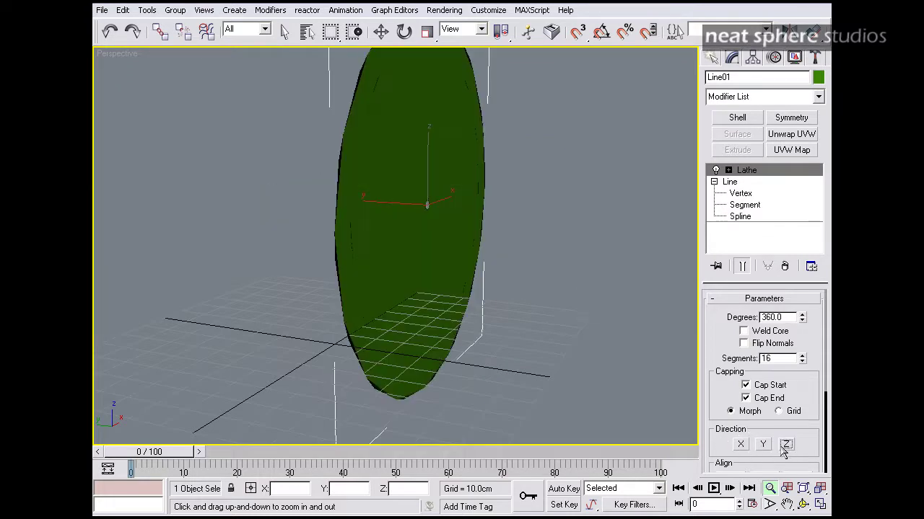
click(741, 444)
- Expand the Lathe modifier and select its Axis sub-object
alt+middle_drag(561, 262, 532, 293)
drag(531, 292, 534, 262)
middle_drag(534, 262, 583, 303)
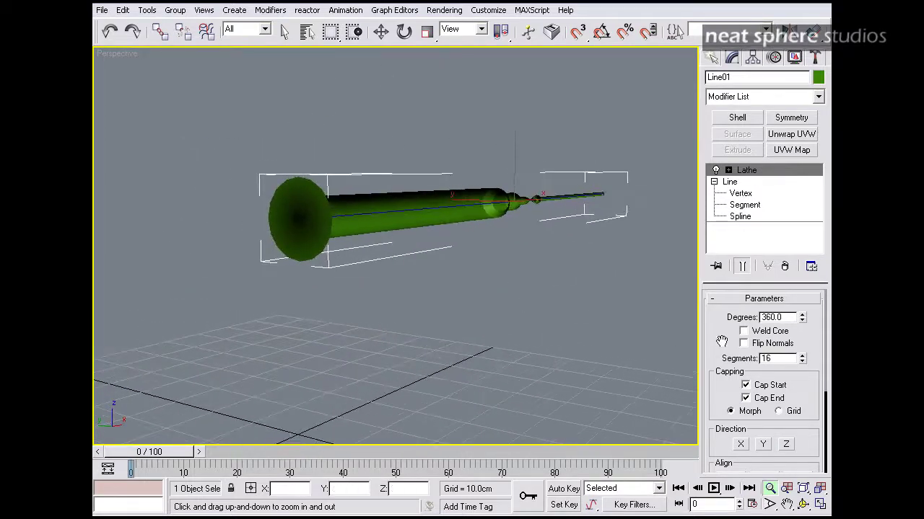
drag(722, 341, 730, 197)
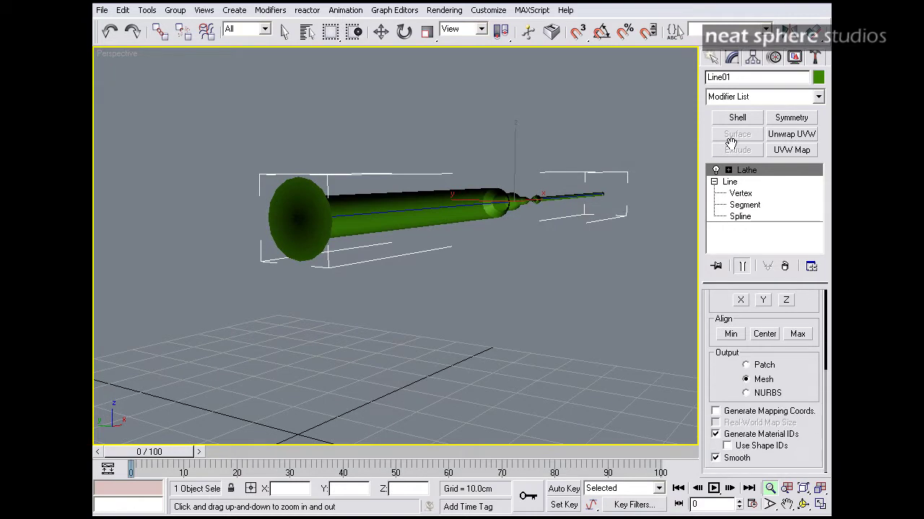
drag(730, 143, 730, 155)
click(728, 170)
click(749, 182)
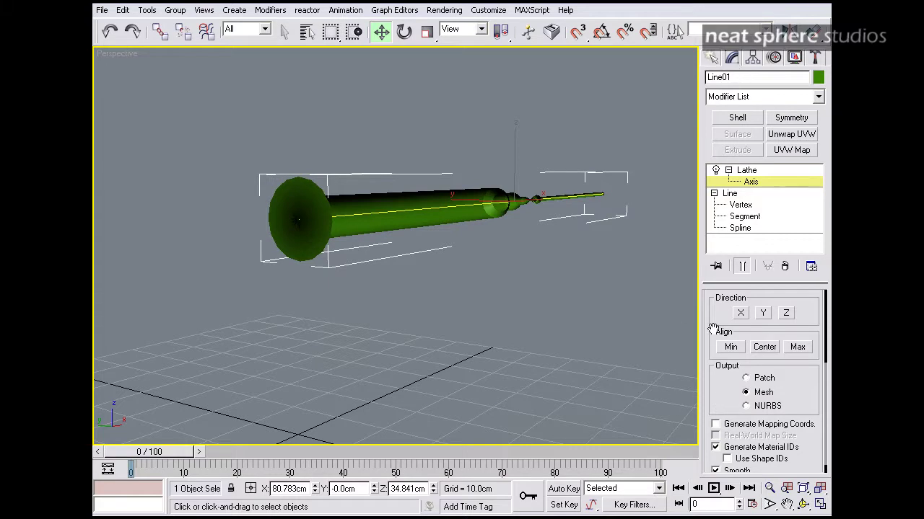
drag(711, 320, 712, 378)
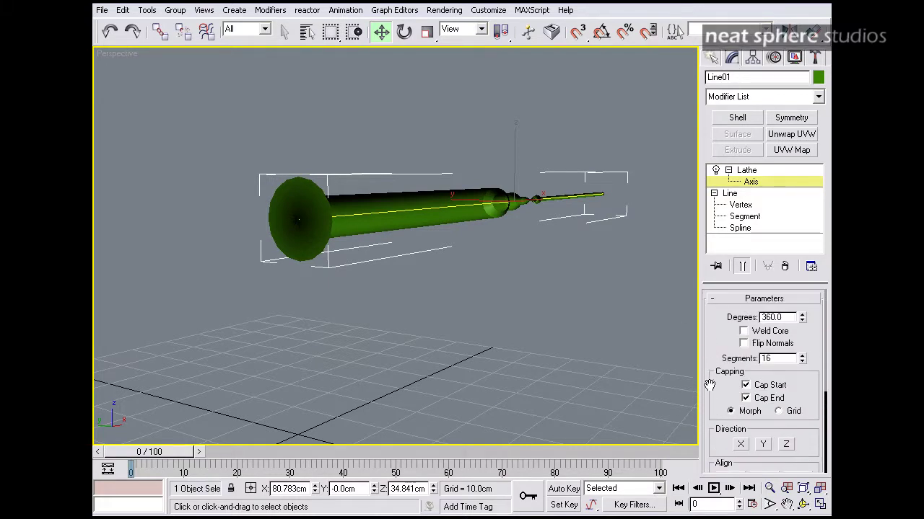
- Enable Weld Core and Flip Normals, then lower the lathe axis along Z to close the body
click(743, 331)
click(743, 344)
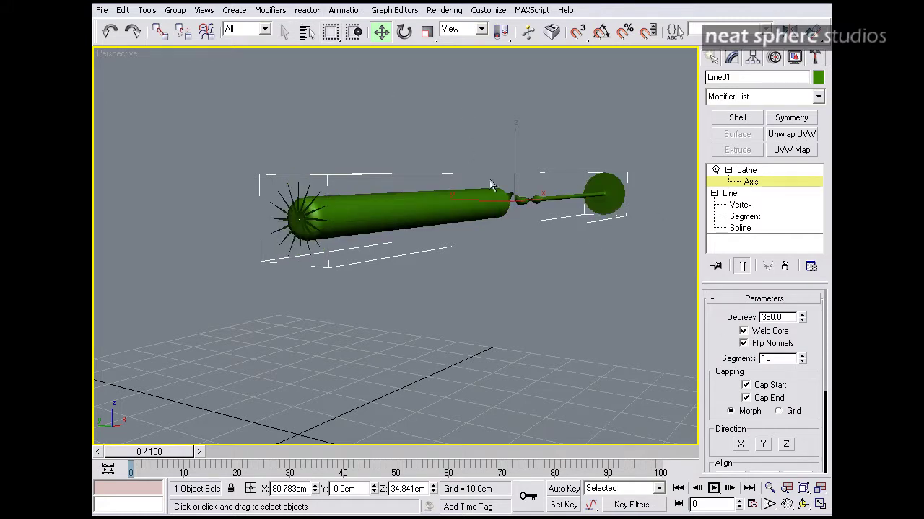
key(x)
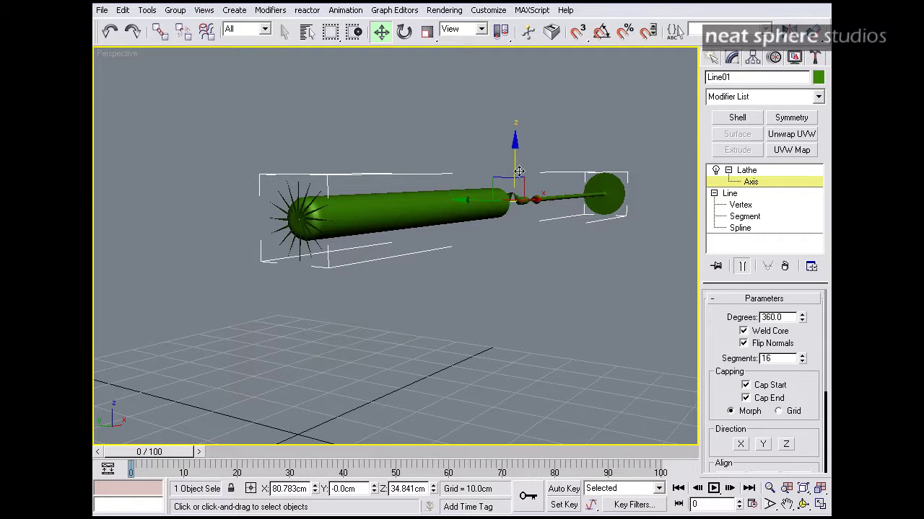
drag(514, 165, 512, 189)
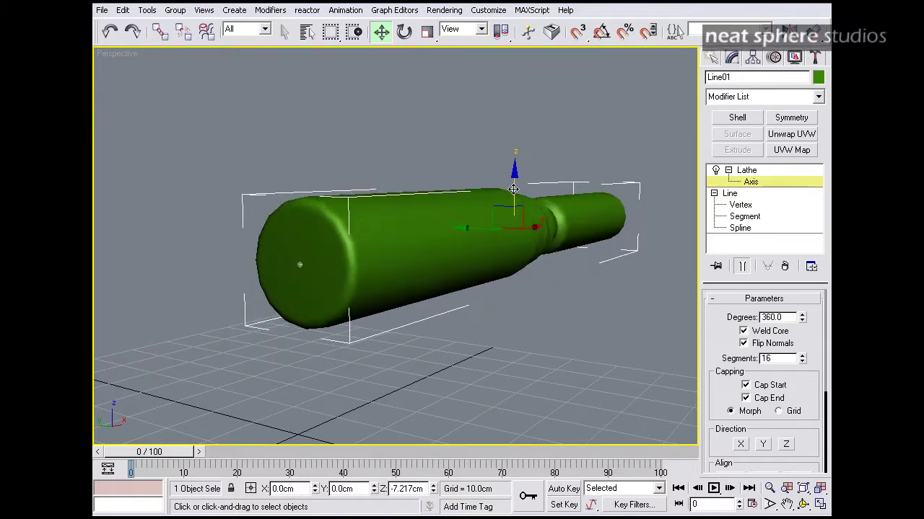
alt+middle_drag(588, 251, 525, 251)
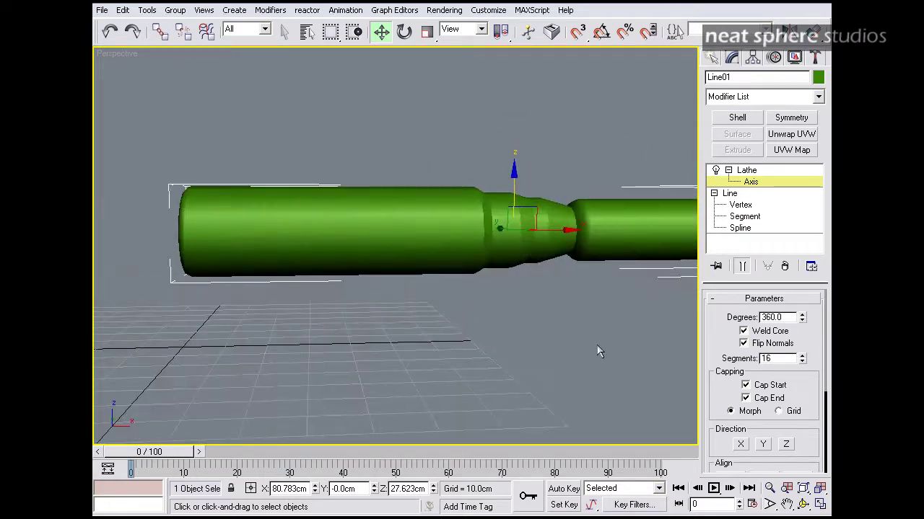
- Restore the four-viewport layout and widen and zoom the Front view over the reference
key(z)
click(819, 505)
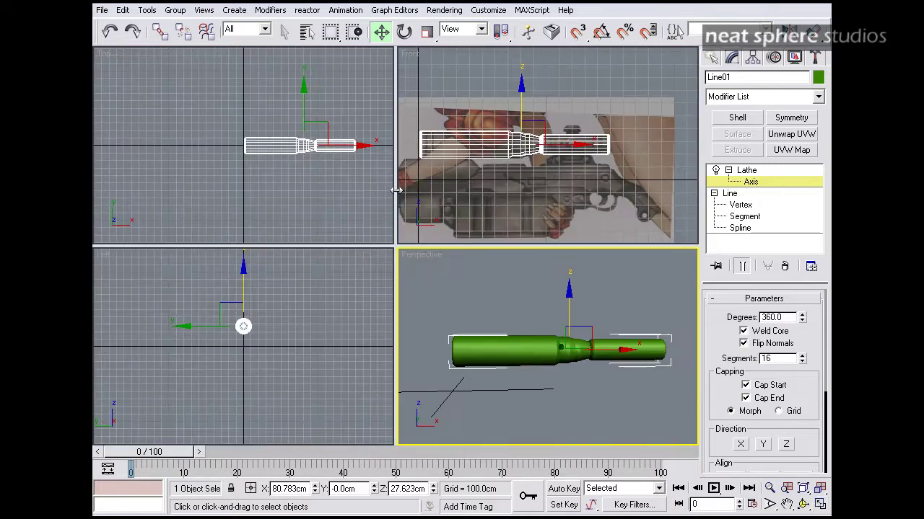
drag(396, 189, 261, 188)
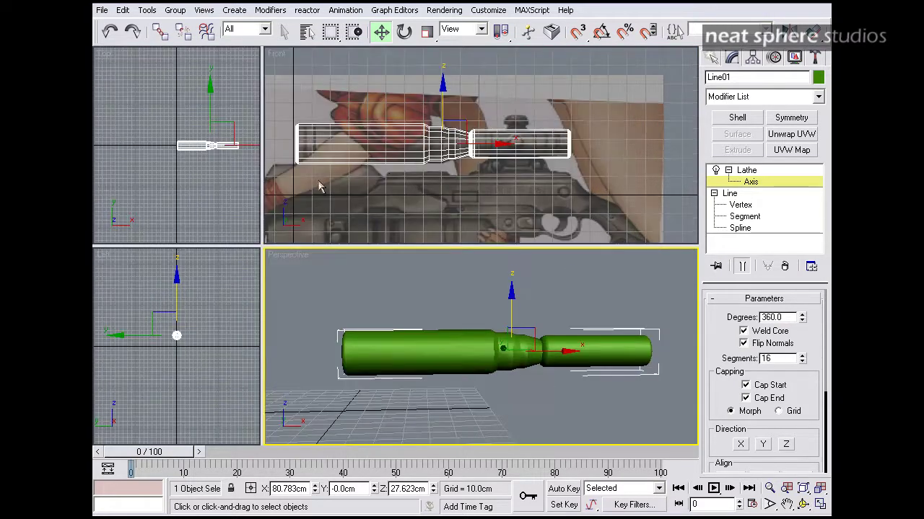
middle_drag(415, 171, 462, 168)
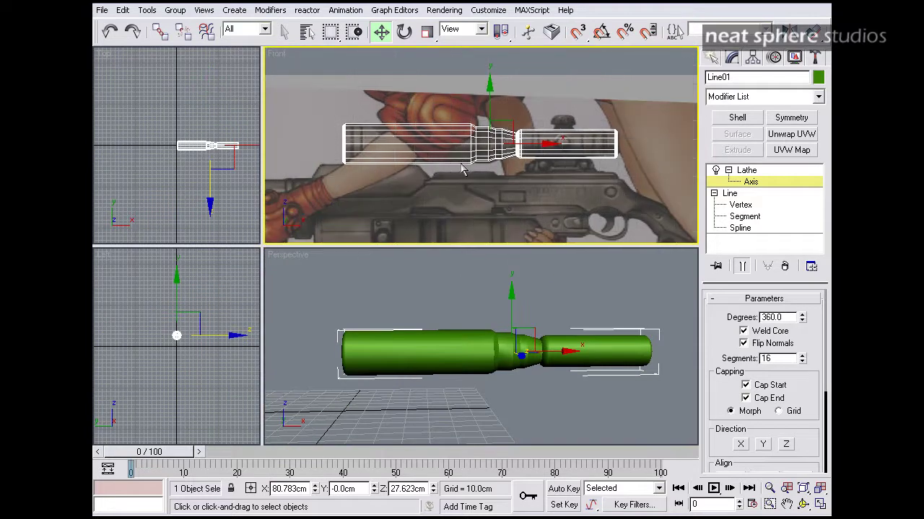
drag(261, 238, 236, 237)
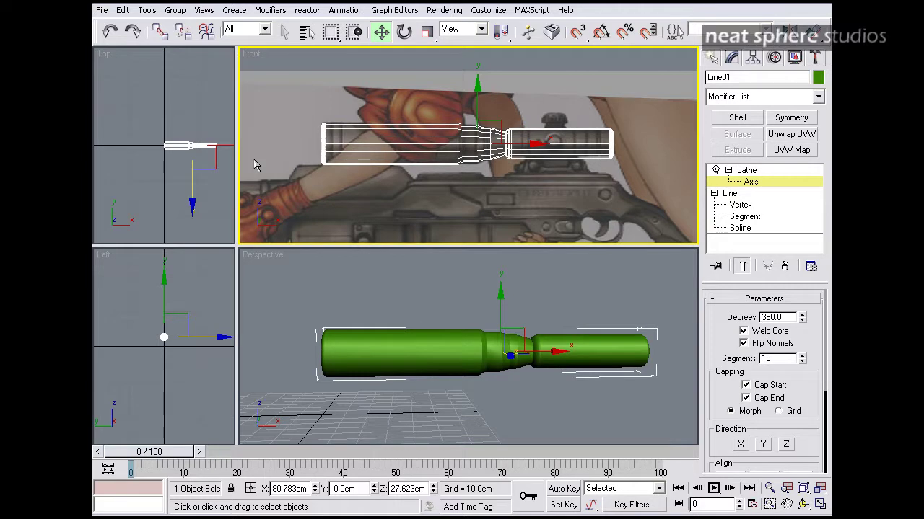
scroll(459, 173, up, 3)
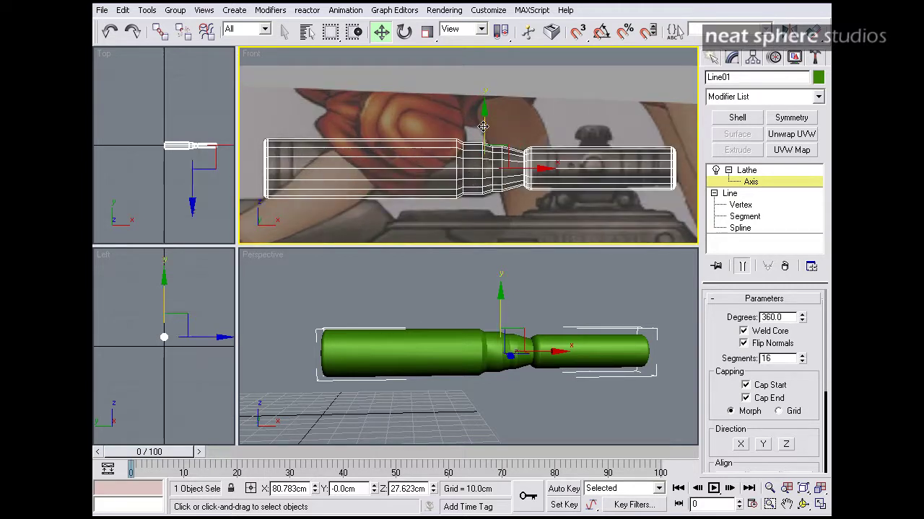
- Move the lathe axis along Y and Z to align the tube with the reference scope (Z 28.048cm)
drag(483, 128, 482, 127)
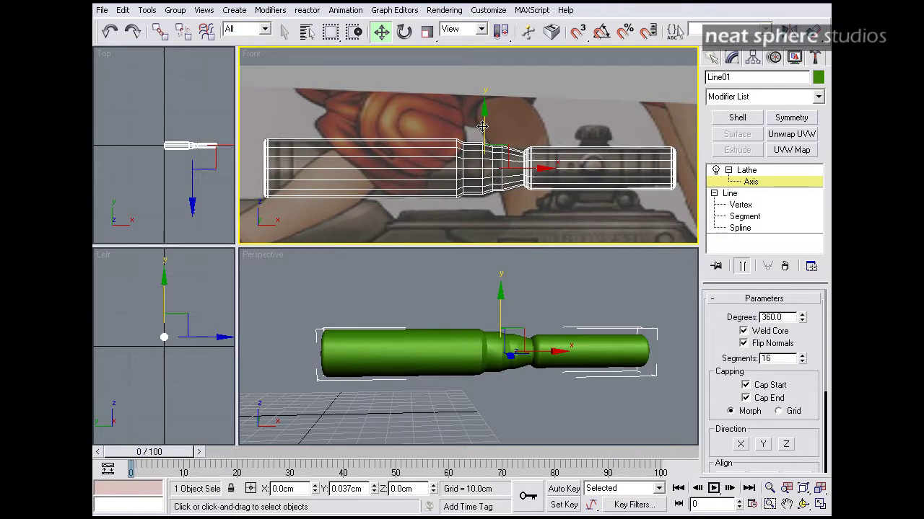
drag(482, 127, 482, 127)
drag(482, 127, 99, 486)
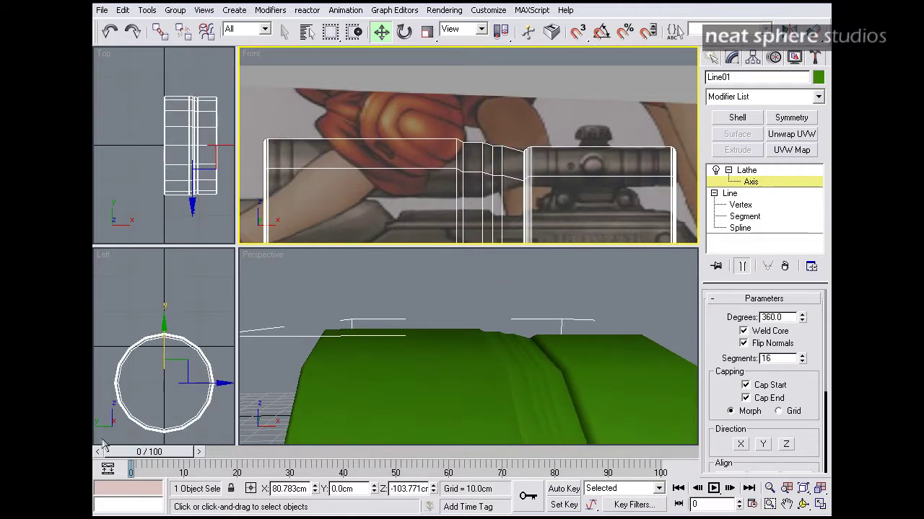
click(507, 358)
key(z)
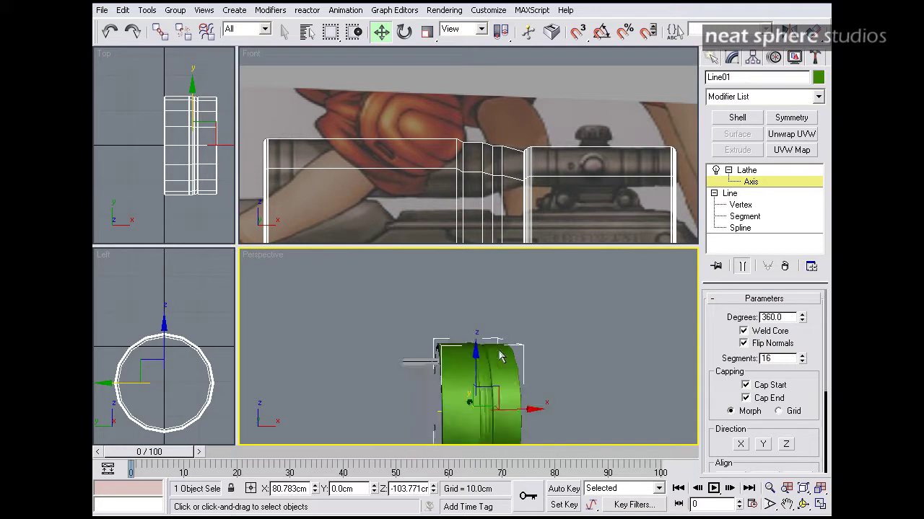
drag(477, 369, 470, 336)
click(503, 127)
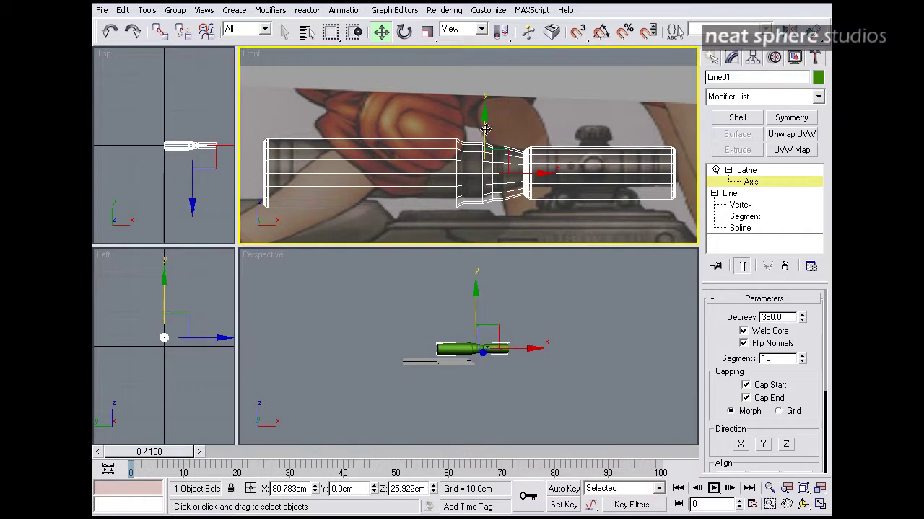
drag(483, 123, 483, 122)
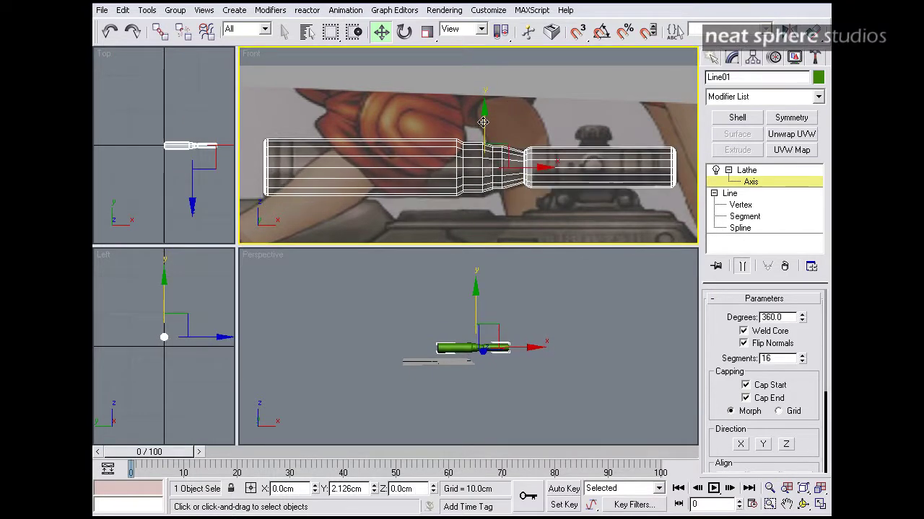
click(523, 356)
key(alt+z)
drag(499, 384, 499, 366)
alt+middle_drag(500, 367, 351, 346)
key(w)
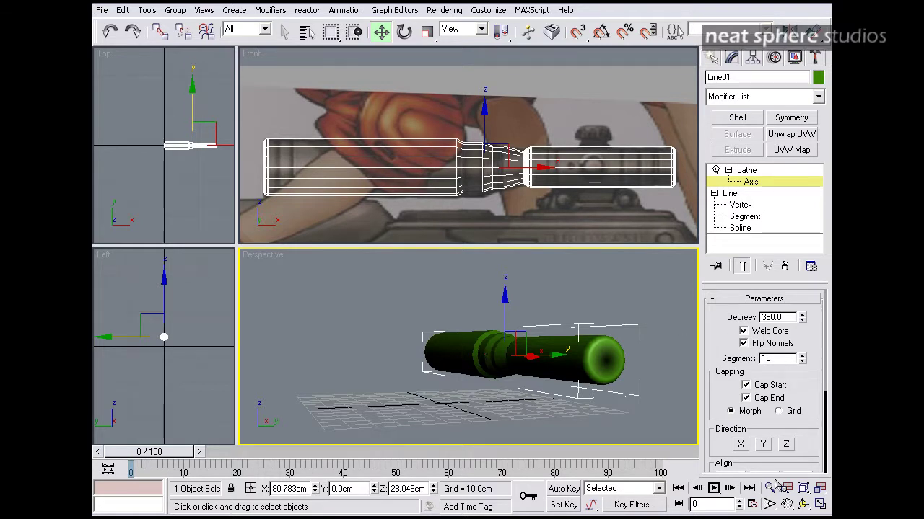
- Turn on Edged Faces to show the scope body's wireframe edges
right_click(635, 345)
click(612, 344)
key(F4)
- Try 24 and 8 Lathe segments, then settle on 10 segments
click(751, 359)
text(24)
key(Return)
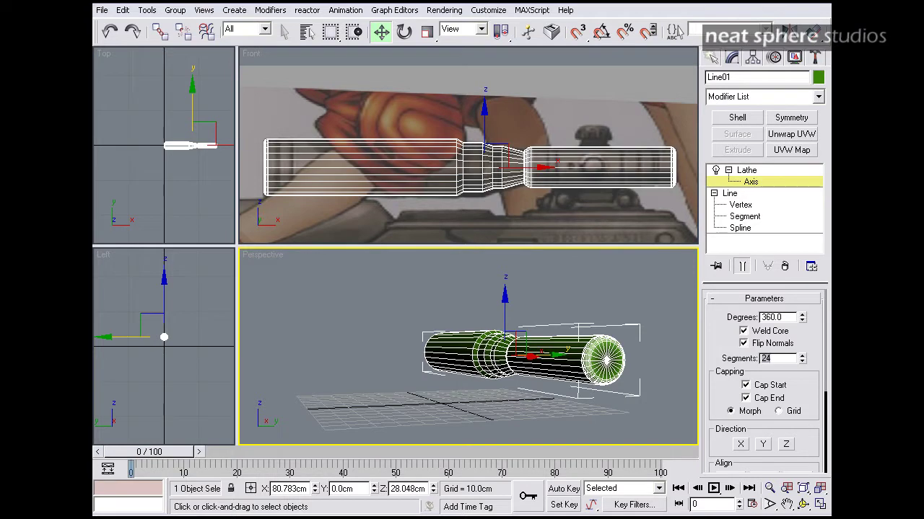
alt+middle_drag(586, 378, 620, 307)
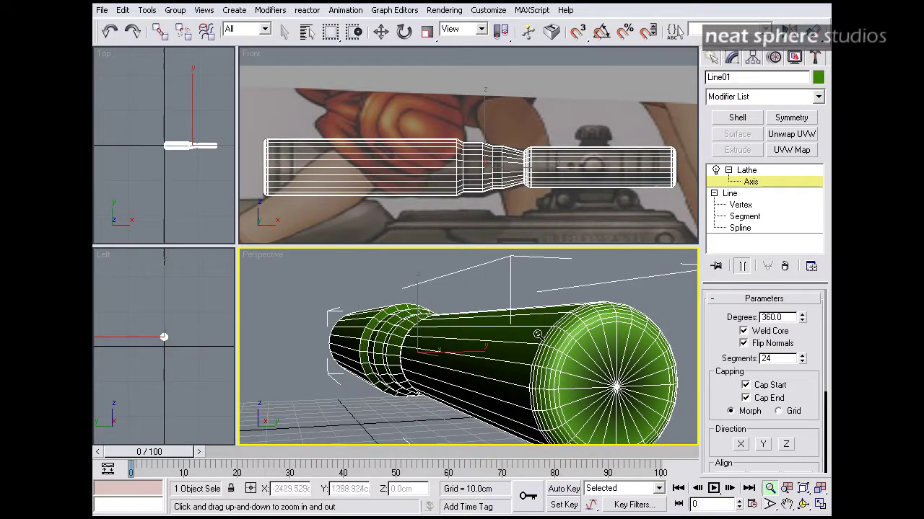
double_click(763, 358)
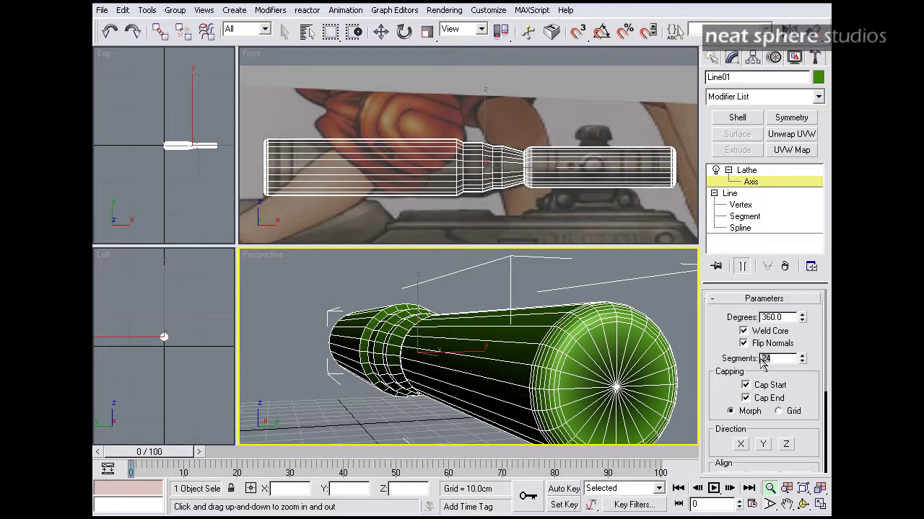
text(8)
key(Return)
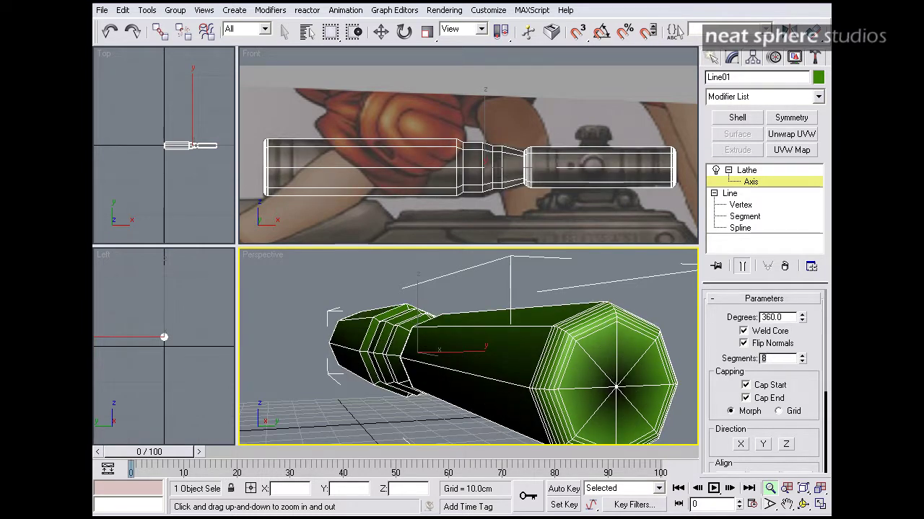
text(10)
key(Return)
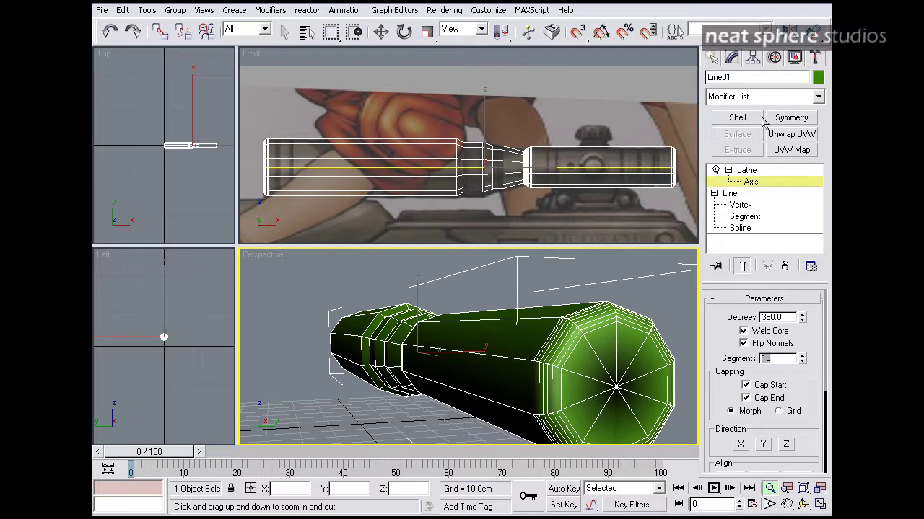
click(819, 99)
- Test a TurboSmooth modifier at 2 iterations, then delete it from the stack
scroll(729, 361, down, 15)
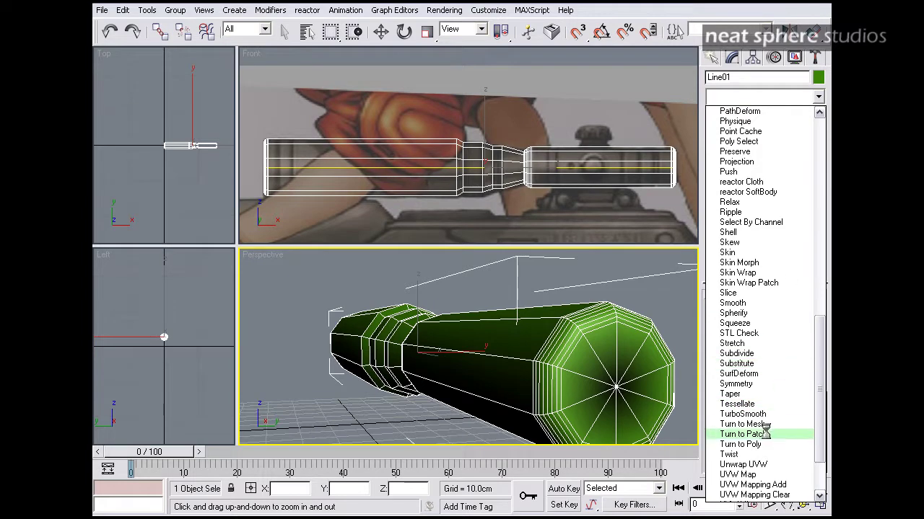
click(743, 414)
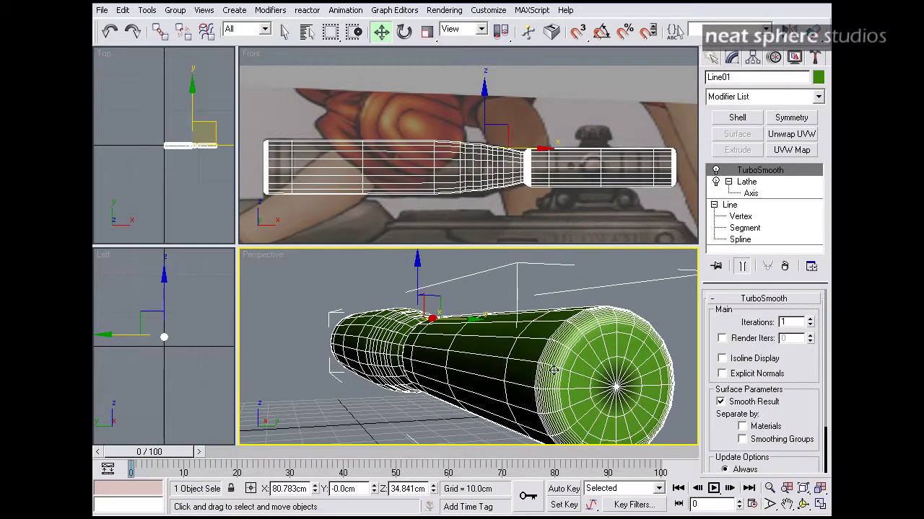
alt+middle_drag(556, 347, 666, 351)
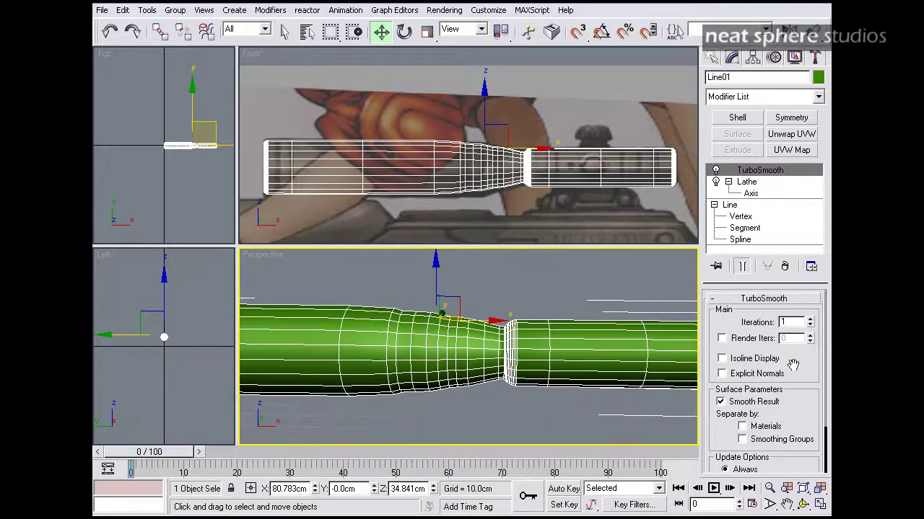
click(810, 319)
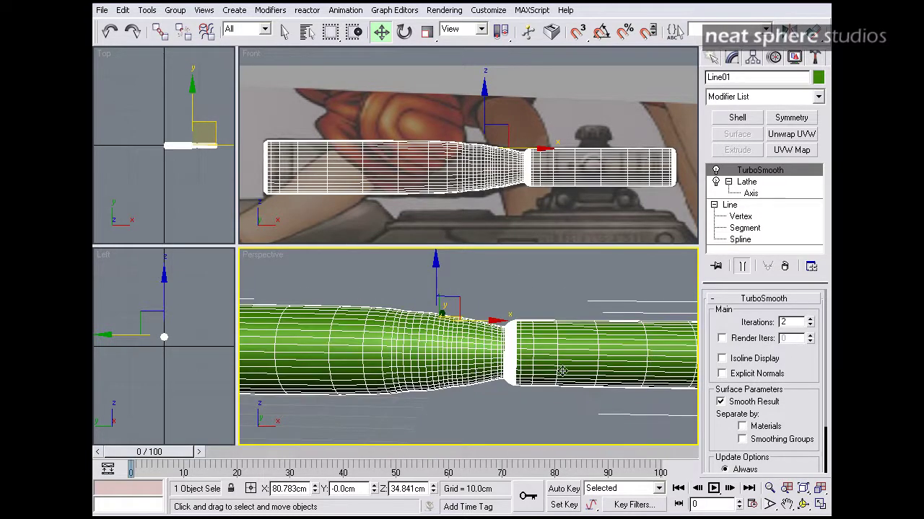
alt+middle_drag(585, 351, 496, 337)
click(783, 268)
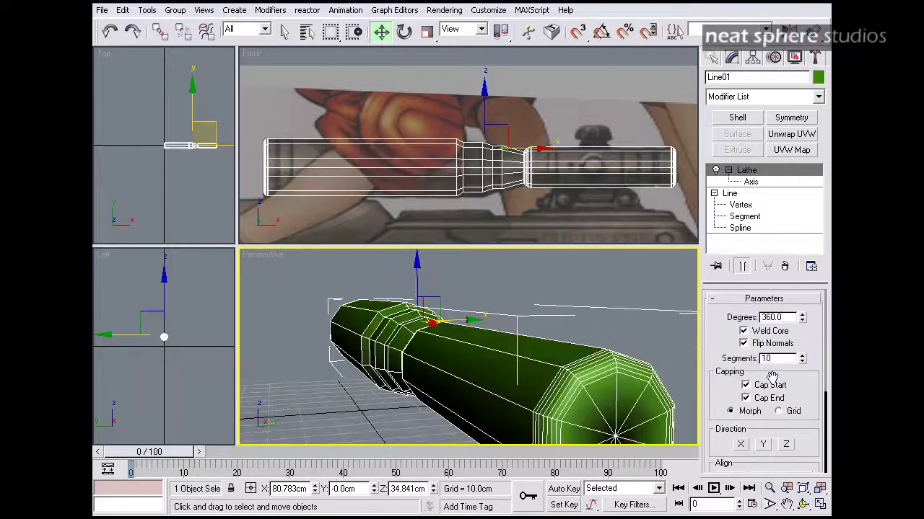
- Raise the Lathe segments to 32, then 36, and finally 42
text(32)
key(Return)
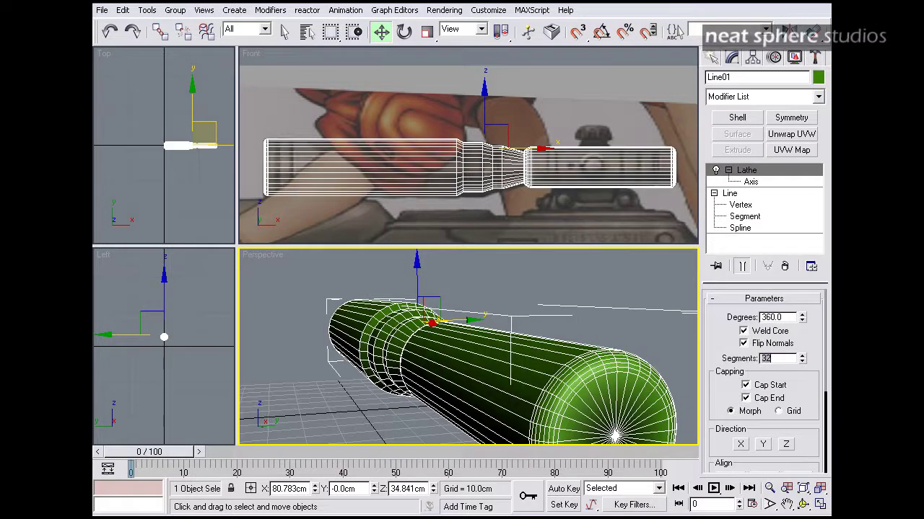
alt+middle_drag(592, 380, 541, 374)
text(36)
key(Return)
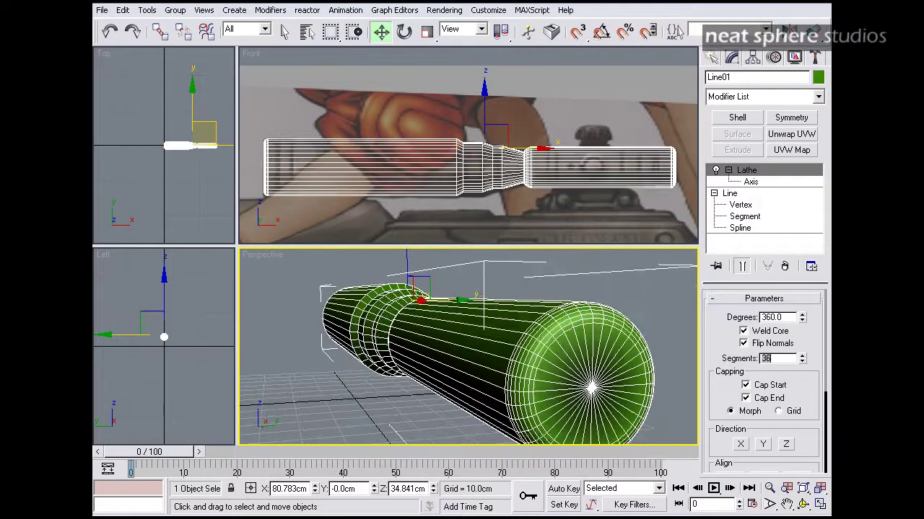
text(42)
key(Return)
alt+middle_drag(469, 346, 613, 345)
key(alt+z)
drag(555, 336, 555, 354)
alt+middle_drag(481, 357, 411, 335)
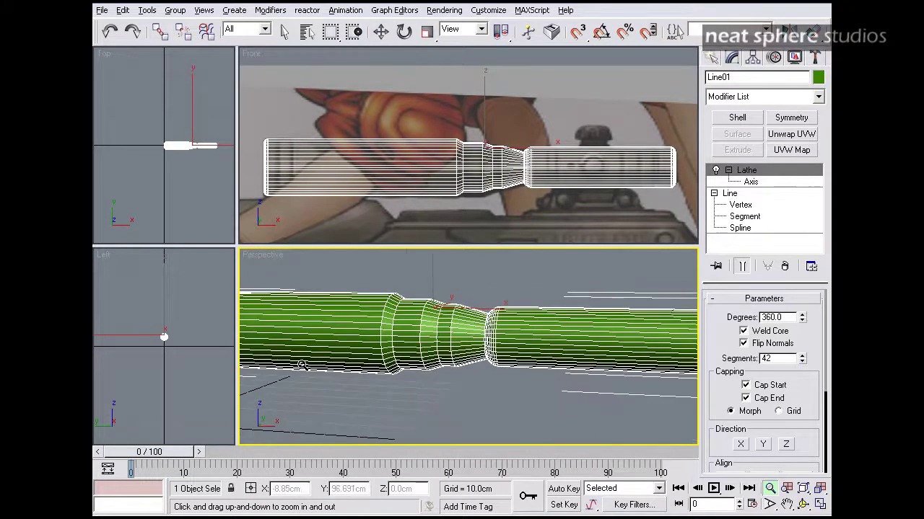
- Collapse the lathed scope body to an Editable Poly through the quad menu's Convert To
key(w)
right_click(407, 334)
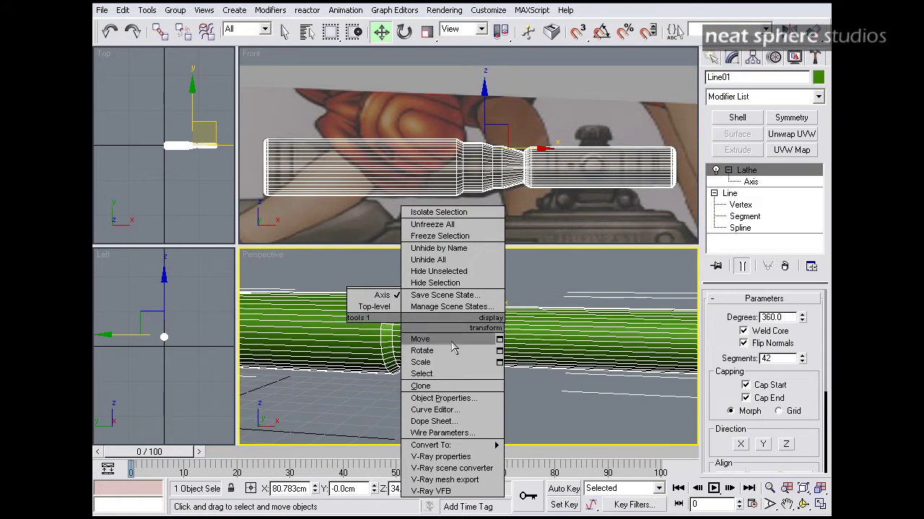
mouse_move(453, 449)
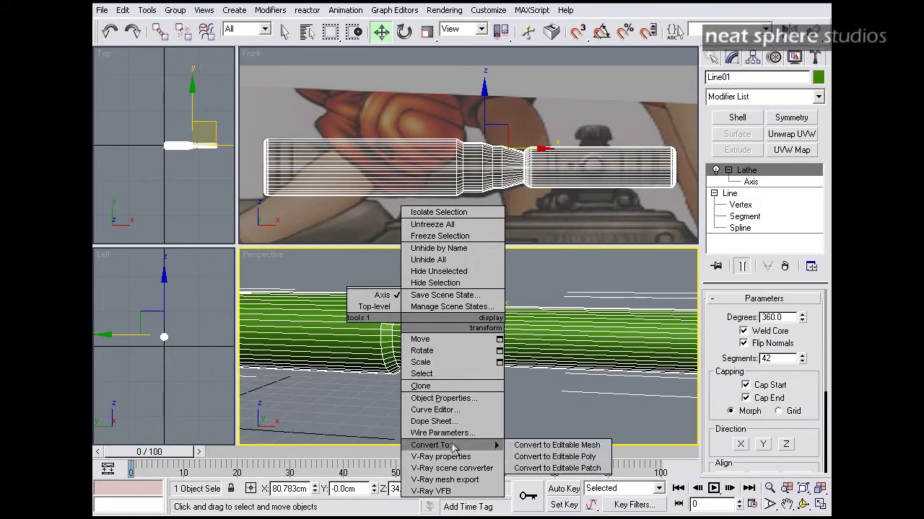
click(549, 461)
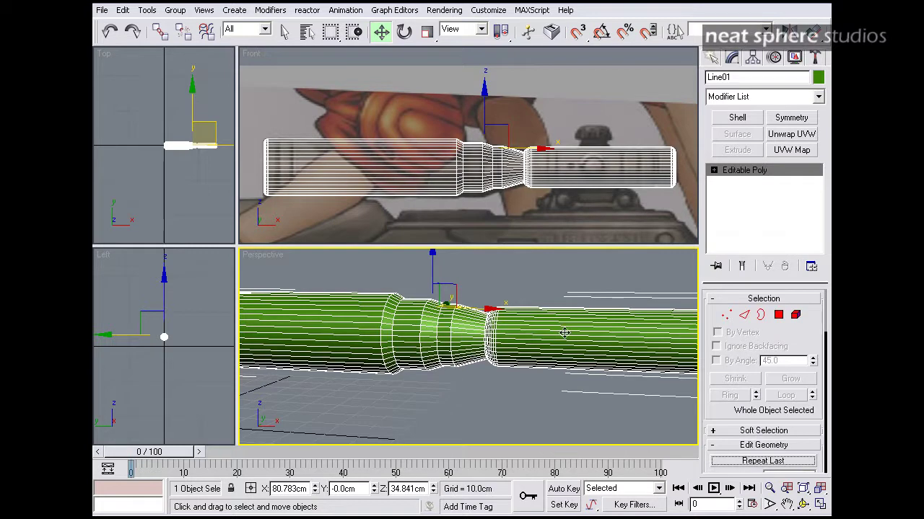
key(alt+z)
drag(549, 299, 536, 385)
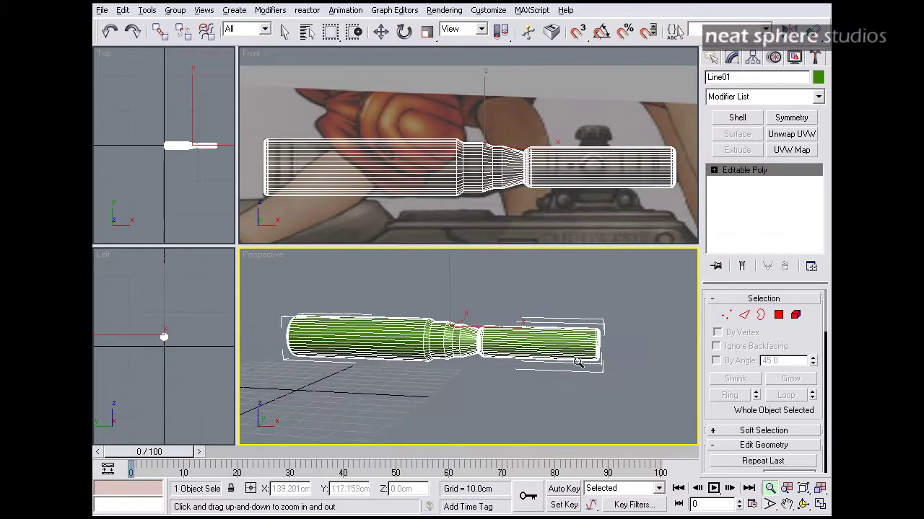
alt+middle_drag(540, 388, 495, 346)
drag(494, 347, 509, 325)
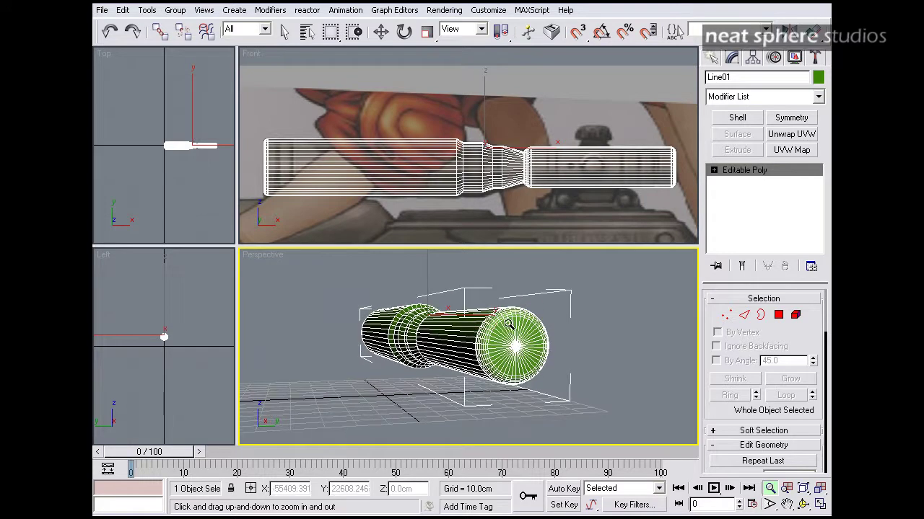